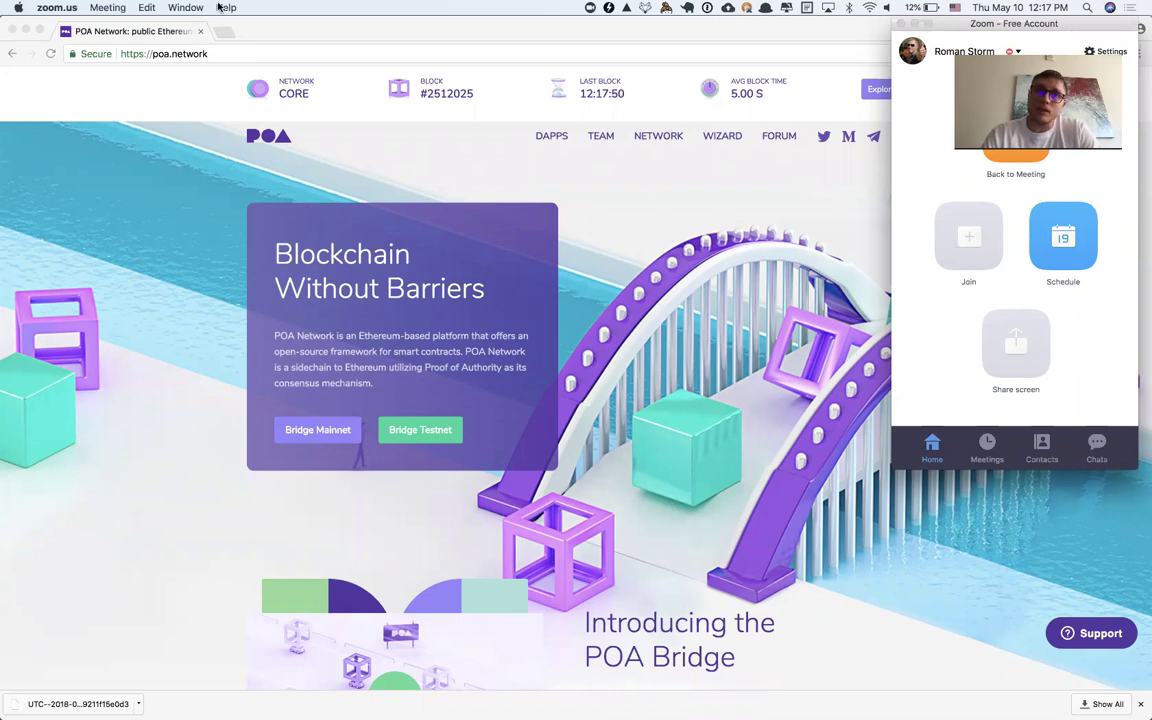
# Open bridge.poa.net in a new tab and check its 1123.00 POA and 0.00 POA20 balances.
pyautogui.click(207, 32)
pyautogui.press('super+t')
pyautogui.write('bri')
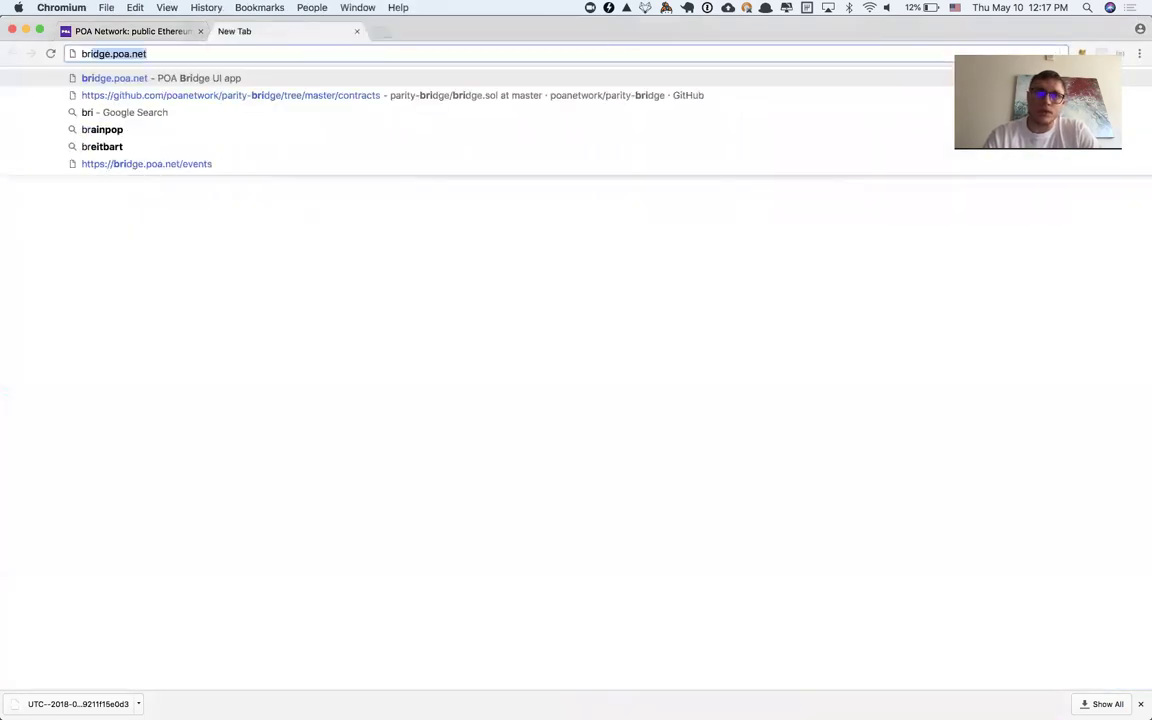
pyautogui.write('dge')
pyautogui.press('Return')
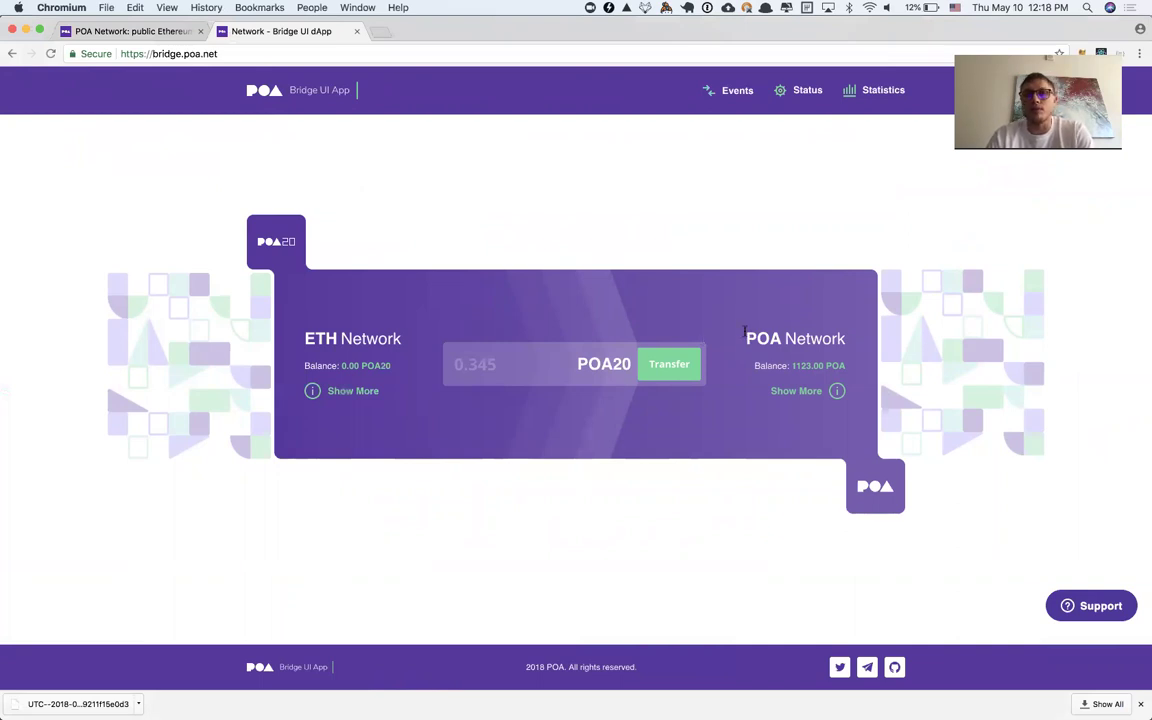
pyautogui.moveTo(739, 328); pyautogui.dragTo(849, 347)
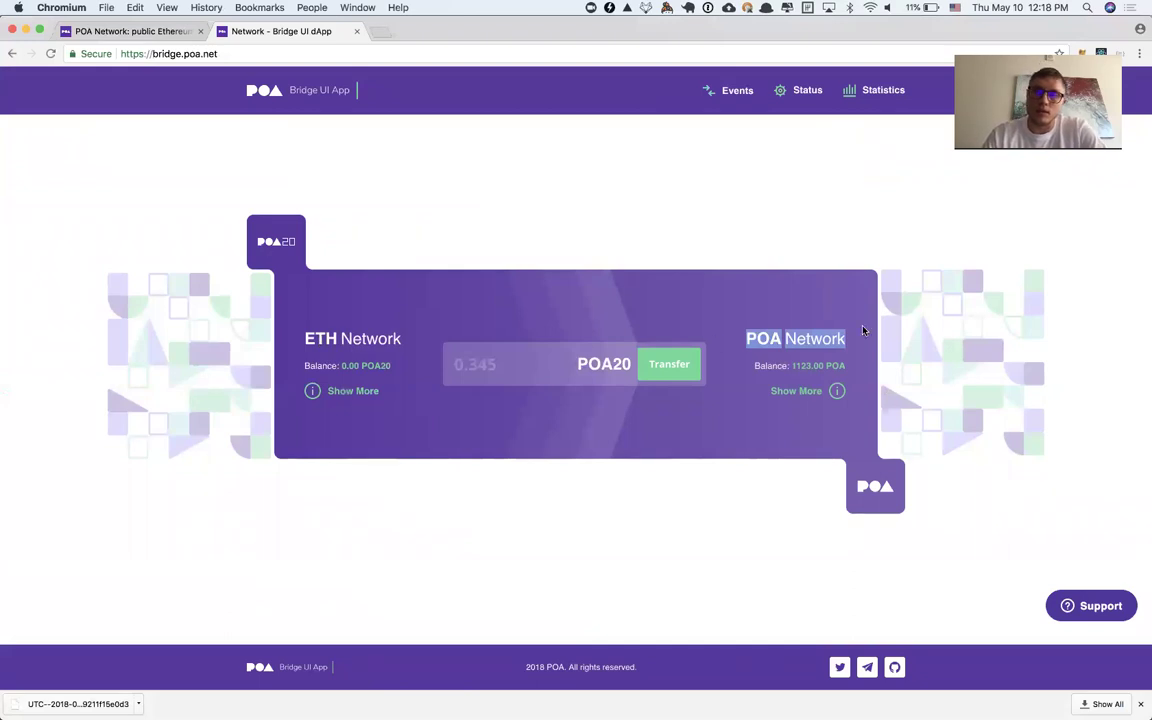
pyautogui.click(831, 357)
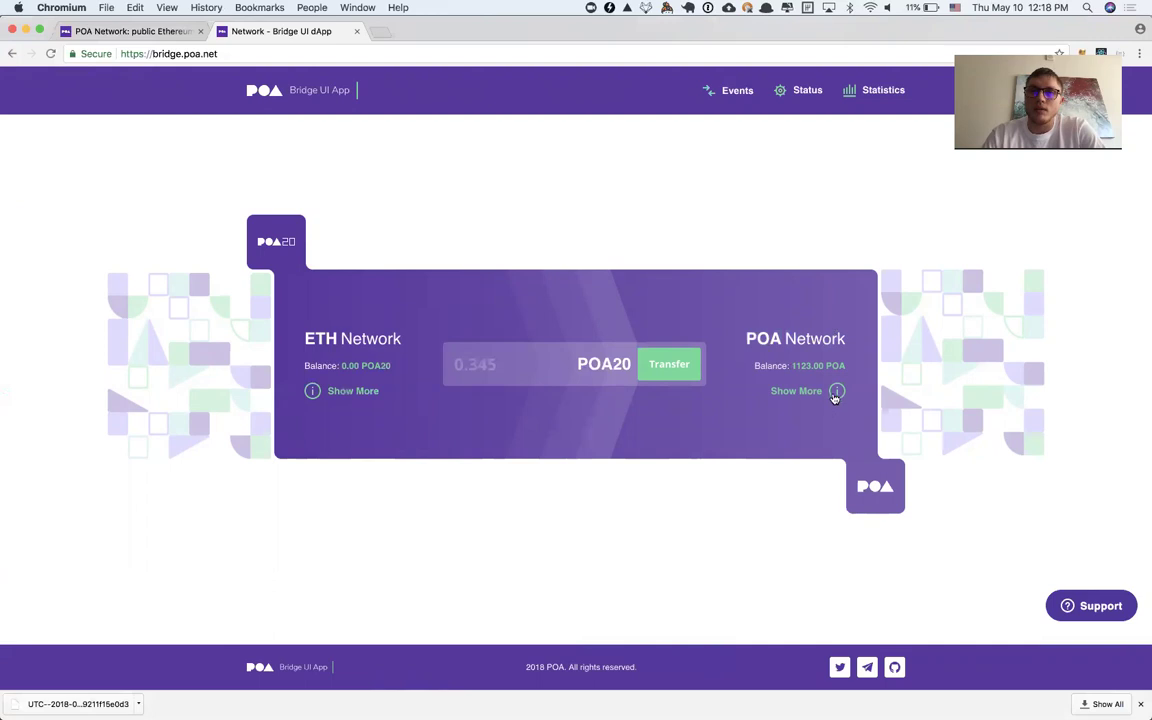
# Copy the bridge home address from its POA Network Explorer history page, then start a new tab.
pyautogui.click(836, 391)
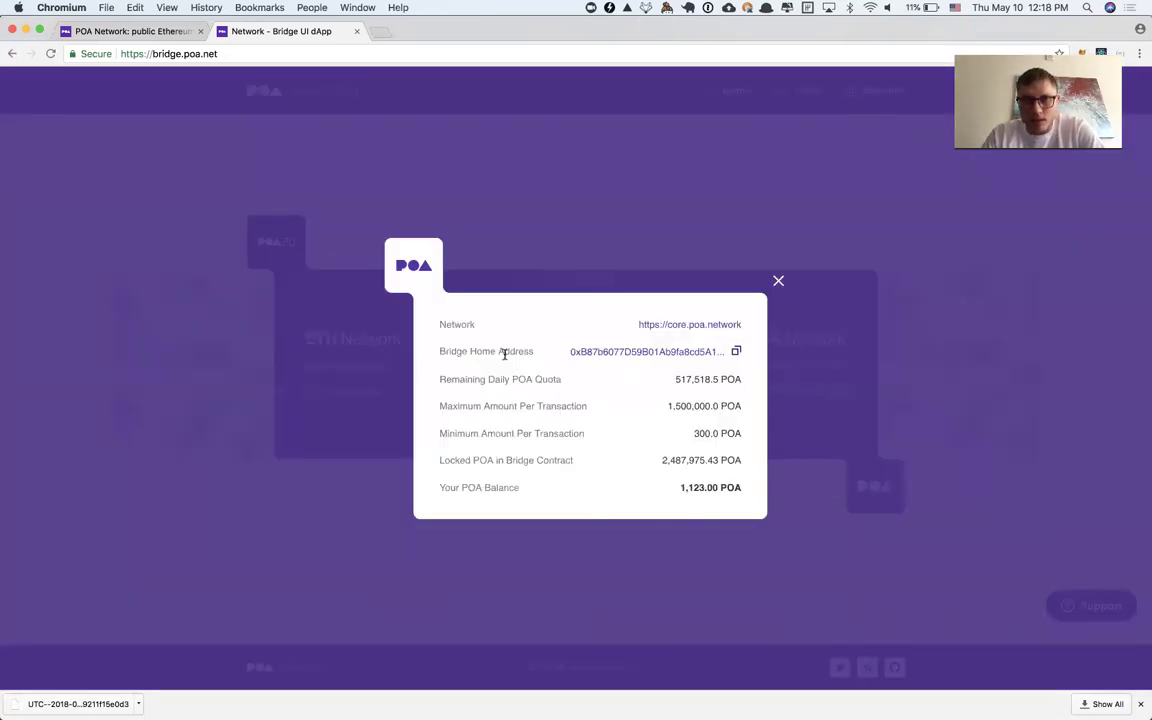
pyautogui.click(608, 352)
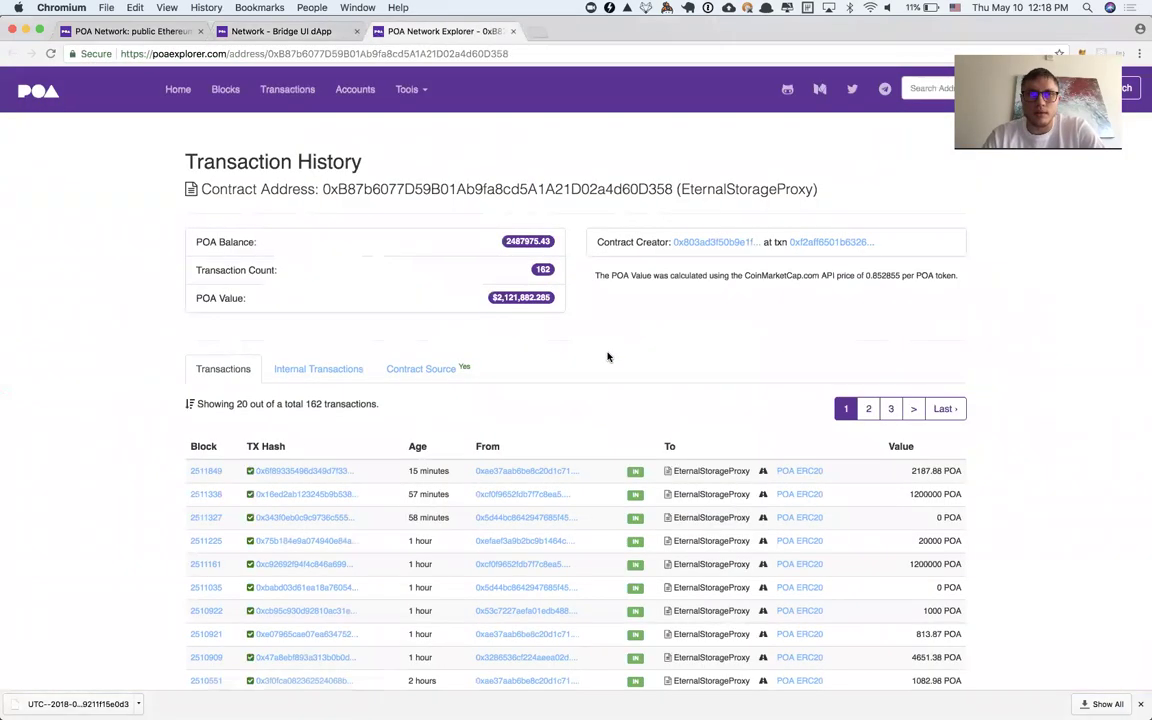
pyautogui.doubleClick(487, 189)
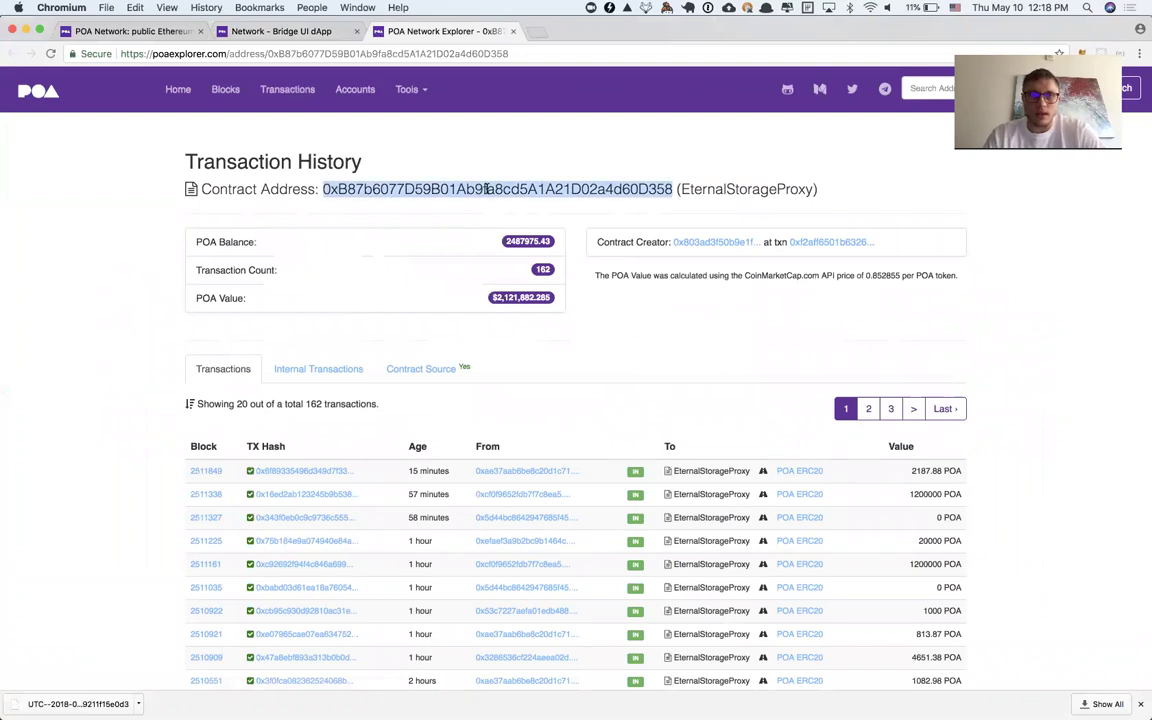
pyautogui.press('super+c')
pyautogui.press('super+c')
pyautogui.press('super+c')
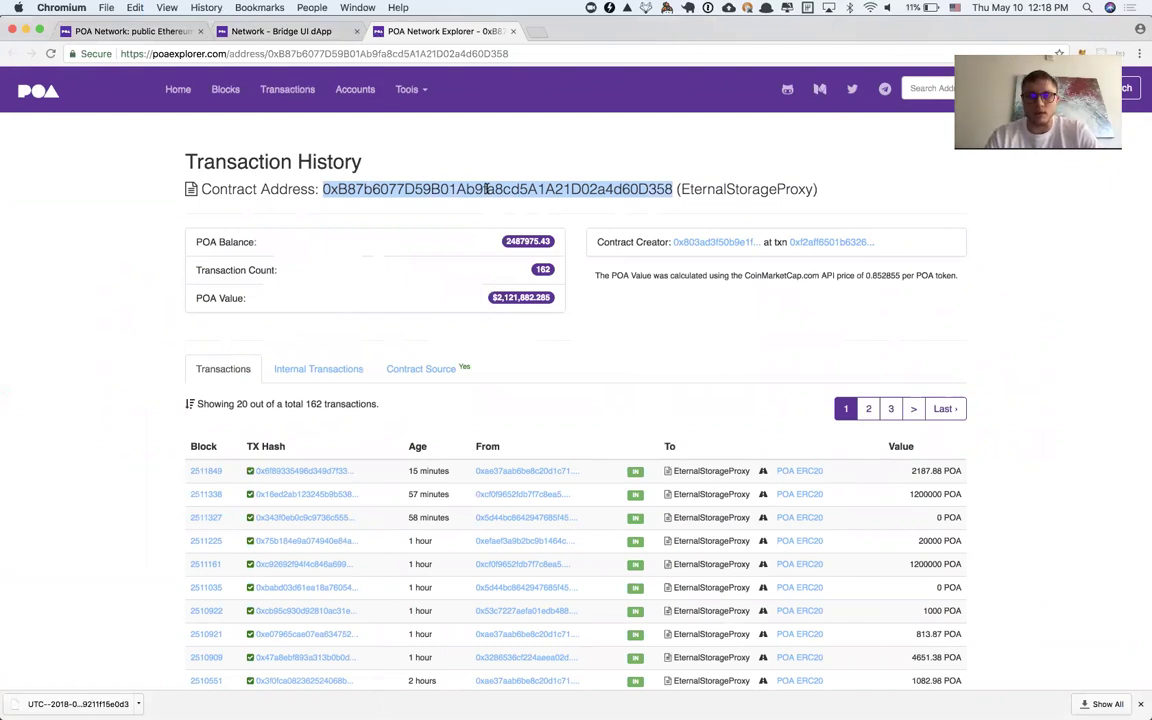
pyautogui.press('super+t')
# Load mycrypto.com and connect it to the POA core network.
pyautogui.write('mycry')
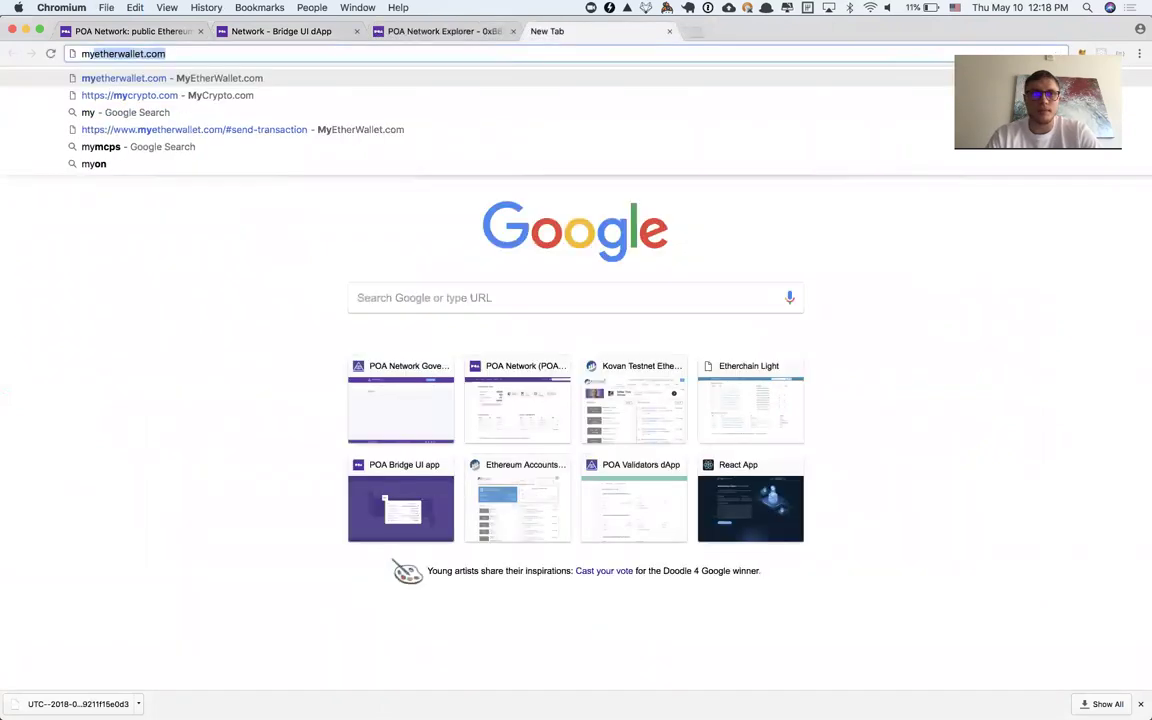
pyautogui.write('pto.com')
pyautogui.press('Return')
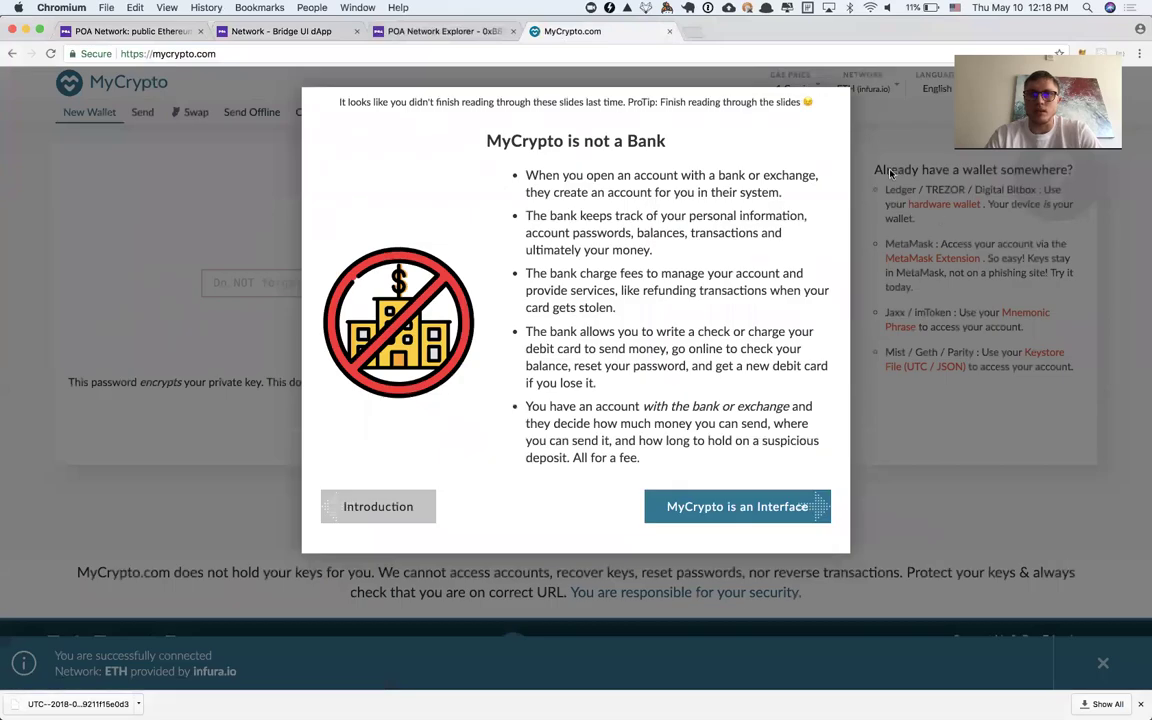
pyautogui.click(890, 126)
pyautogui.click(887, 87)
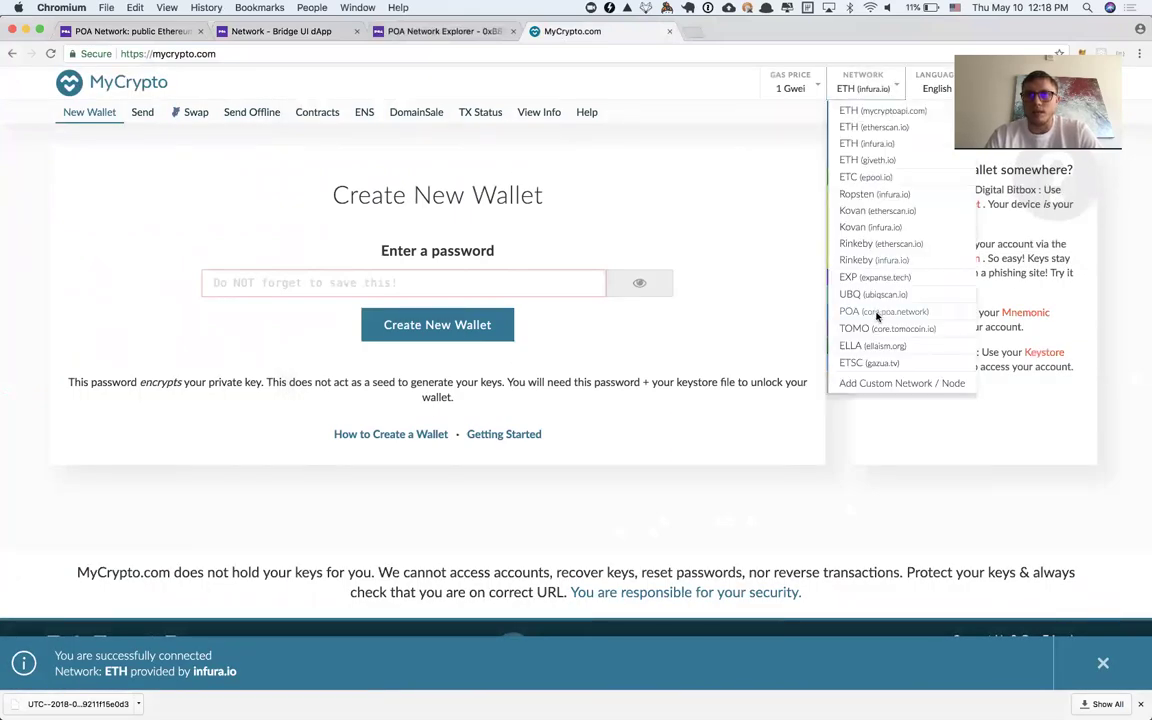
pyautogui.click(877, 313)
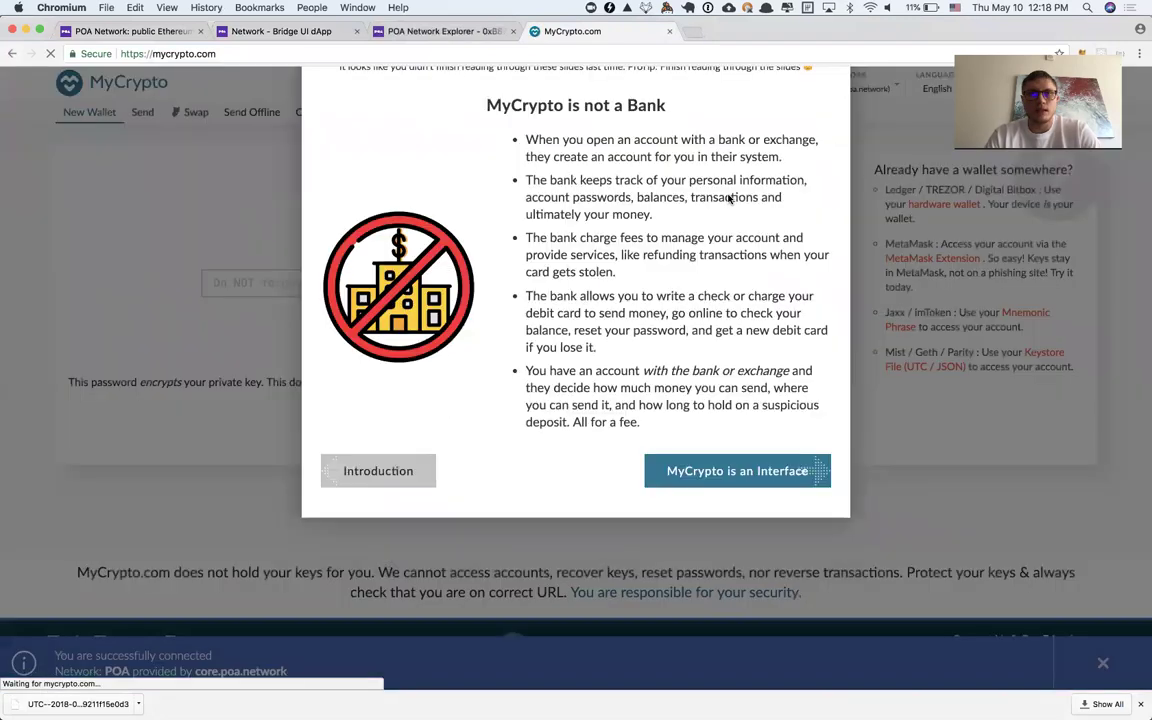
# On the Send page, choose Keystore / JSON File as the wallet access method.
pyautogui.click(920, 169)
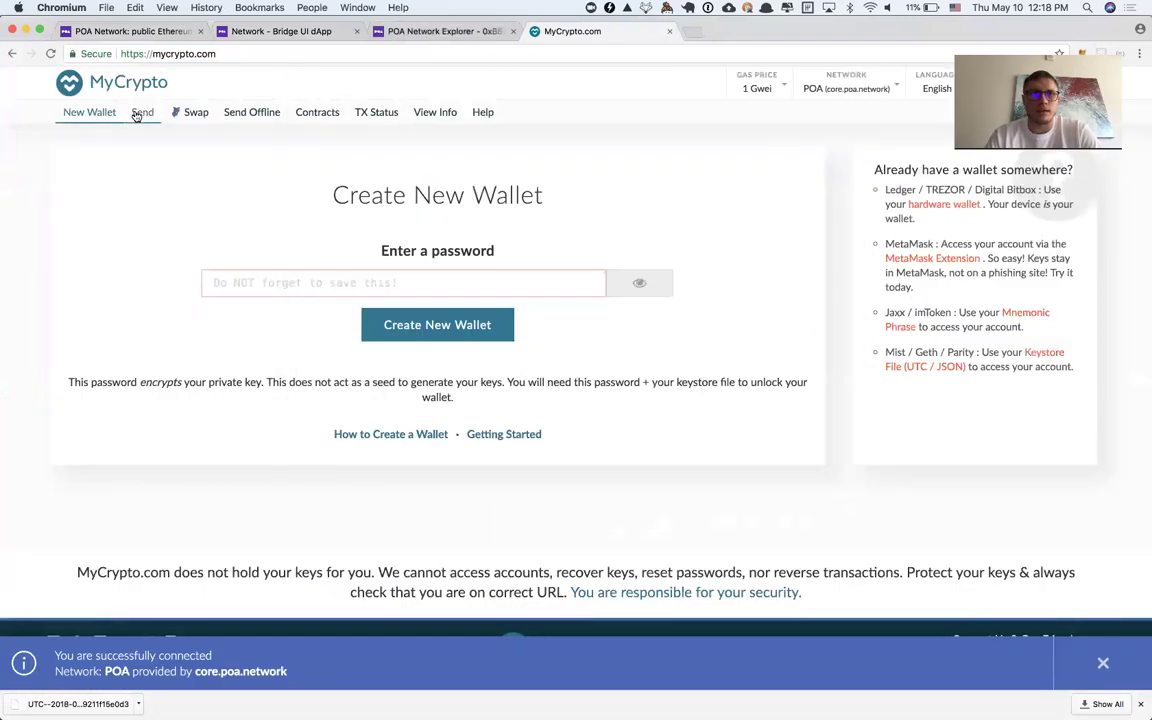
pyautogui.click(142, 112)
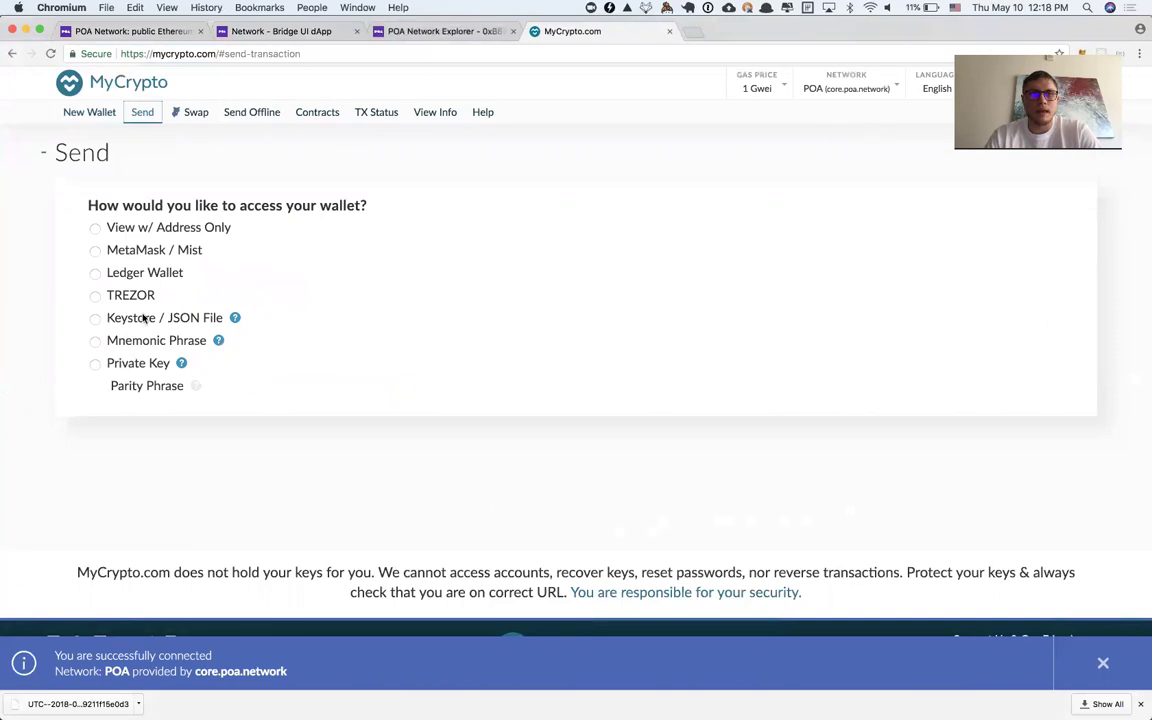
pyautogui.click(131, 320)
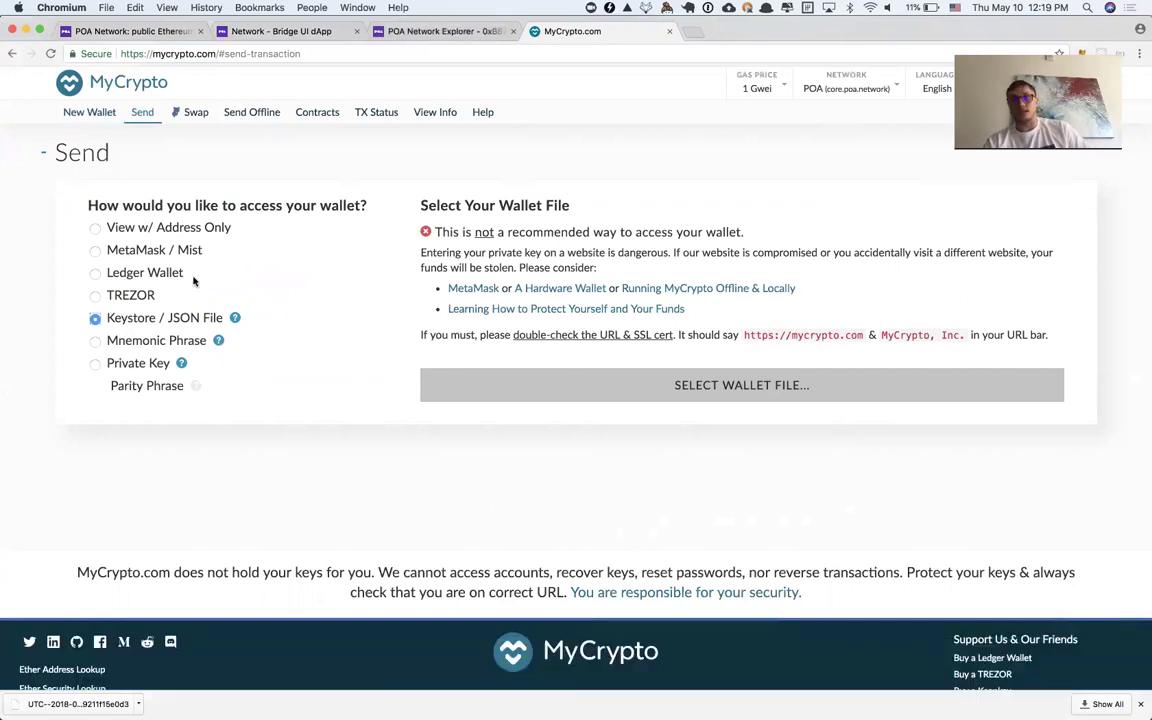
# Load the keystore file and unlock it with the wallet password, revealing the 1123 POA balance.
pyautogui.click(555, 394)
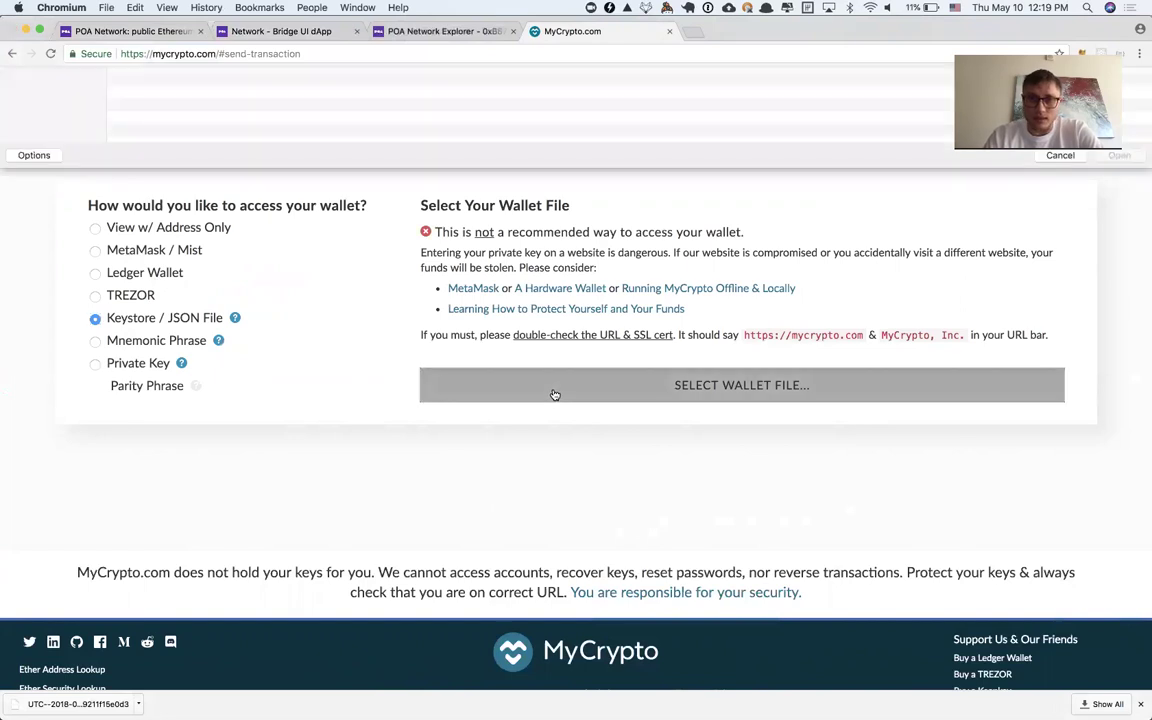
pyautogui.doubleClick(343, 118)
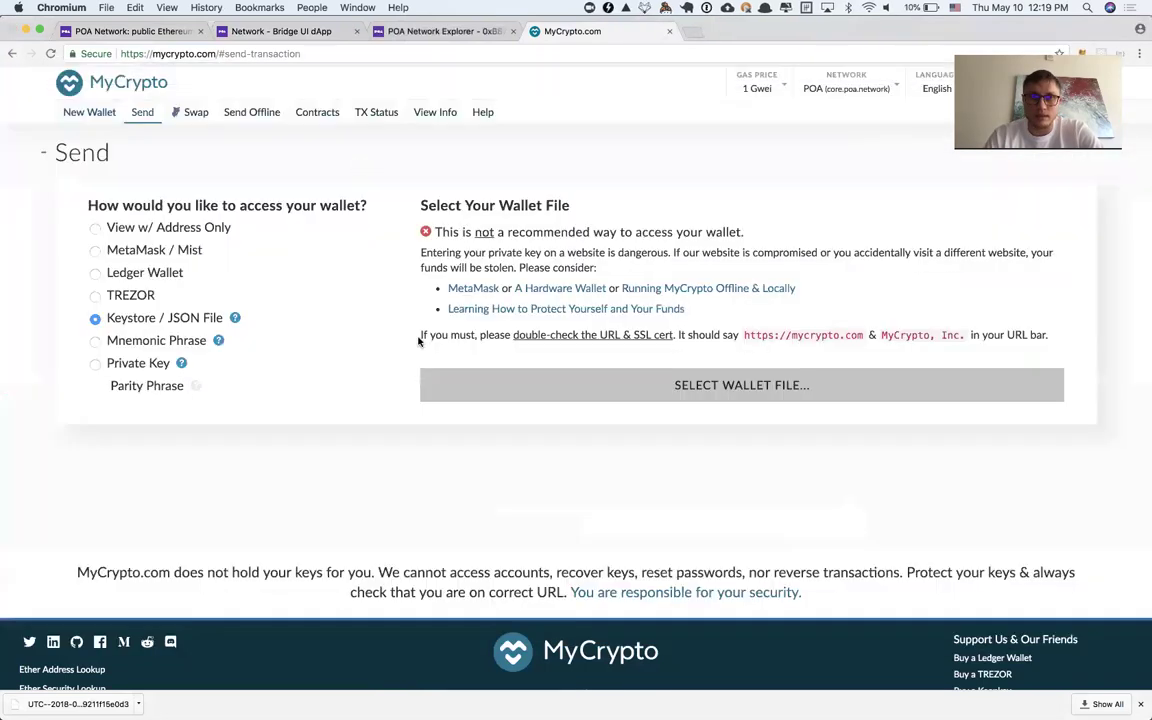
pyautogui.click(452, 441)
pyautogui.write('••')
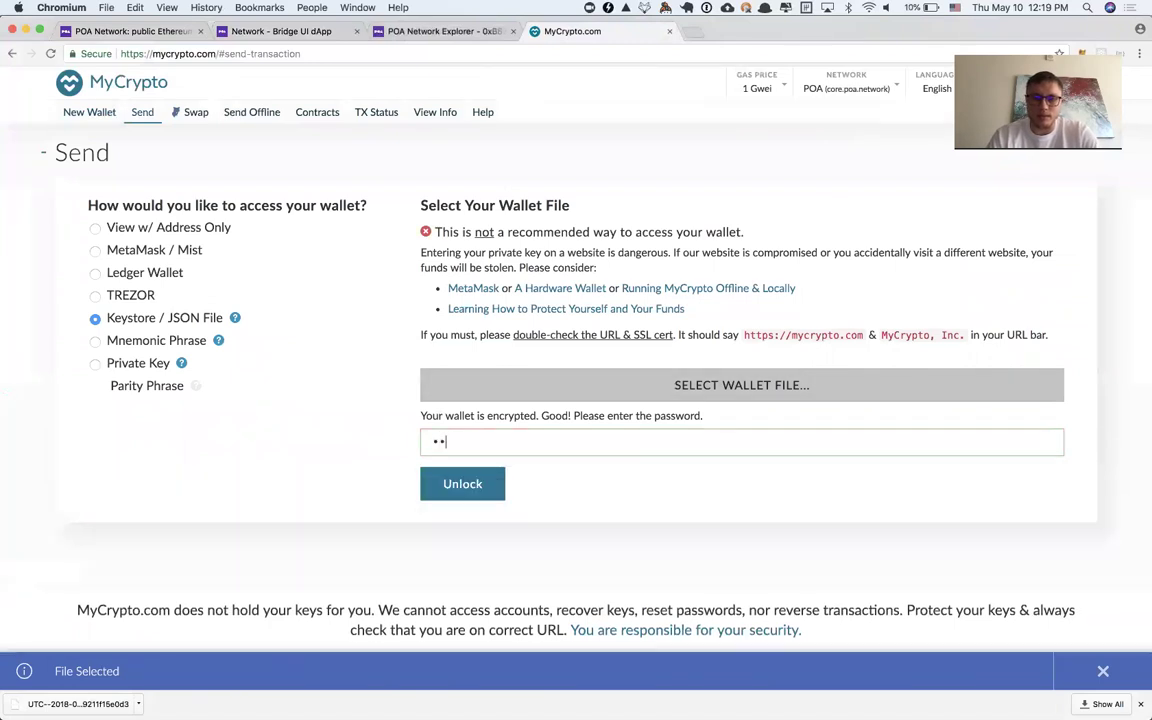
pyautogui.write('••••••••••')
pyautogui.click(455, 483)
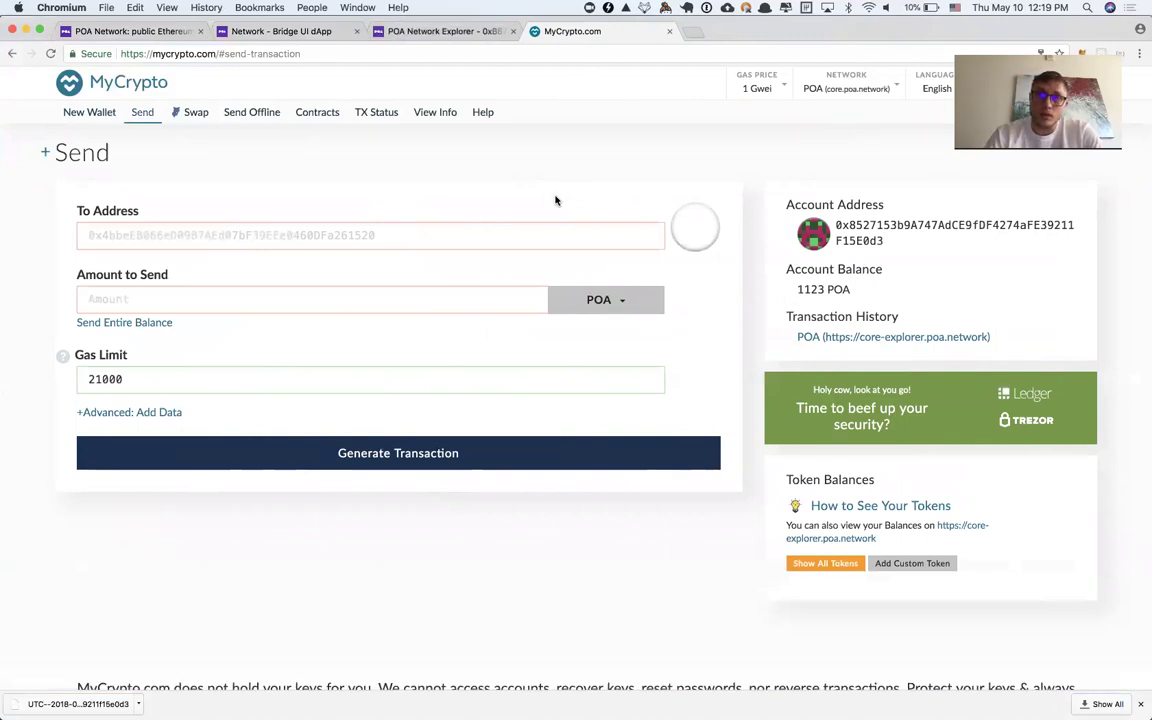
# Check the bridge's 300.0 POA minimum amount per transaction in its network details.
pyautogui.click(384, 31)
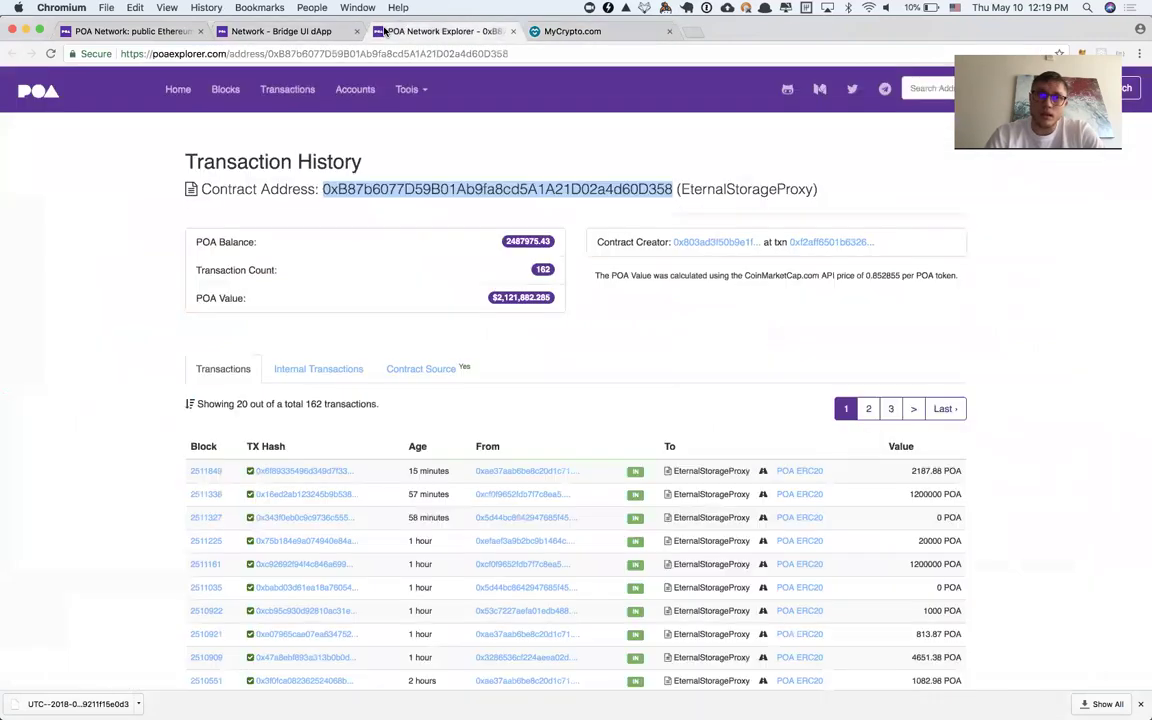
pyautogui.click(285, 31)
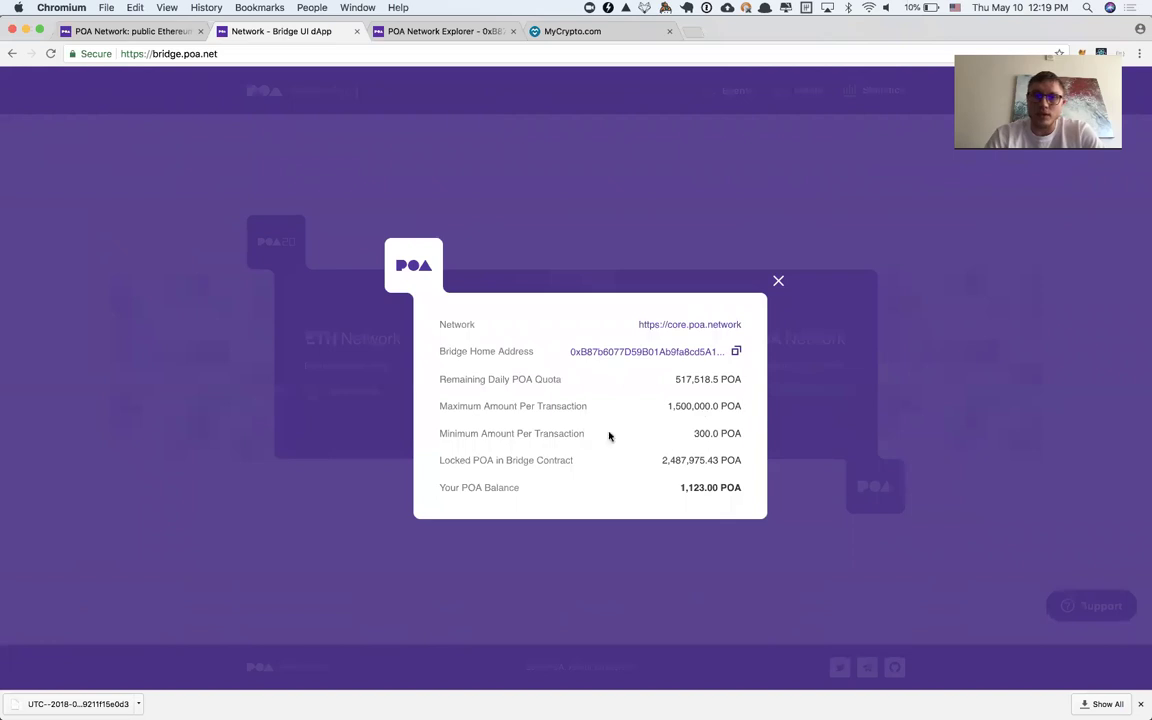
pyautogui.doubleClick(705, 433)
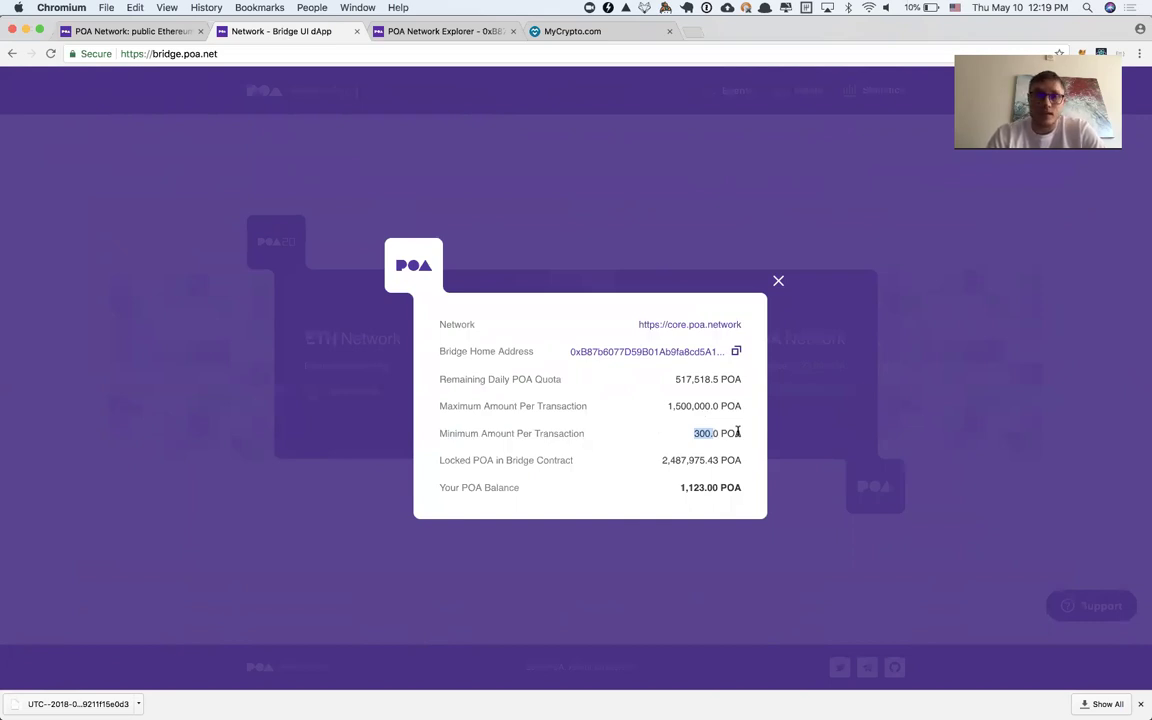
pyautogui.click(738, 432)
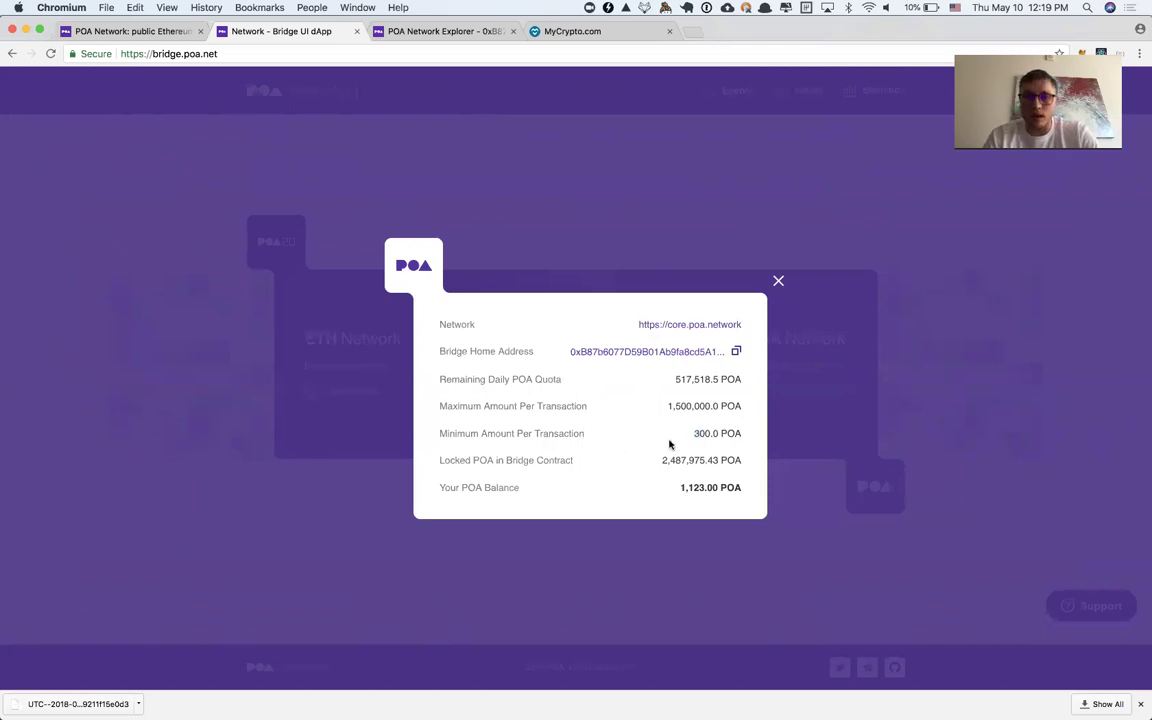
# Enter the full 1123 POA account balance as the amount to send.
pyautogui.hotkey('ctrl', 'Tab')
pyautogui.hotkey('ctrl', 'Tab')
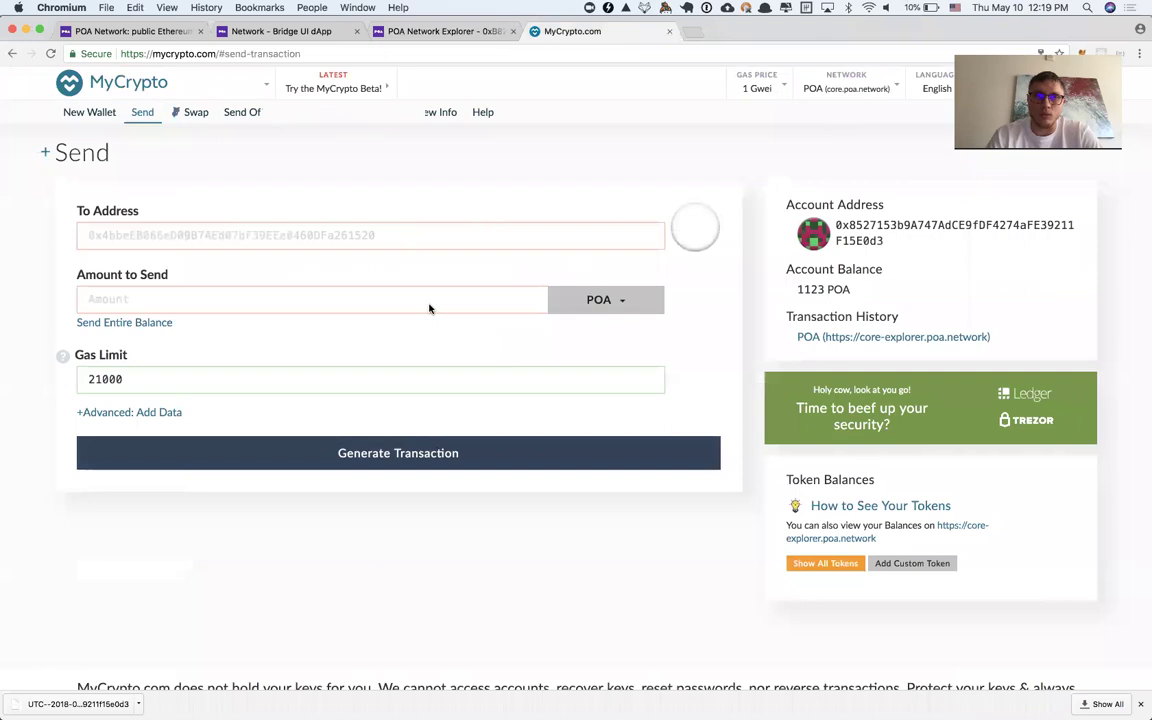
pyautogui.doubleClick(810, 290)
pyautogui.press('super+c')
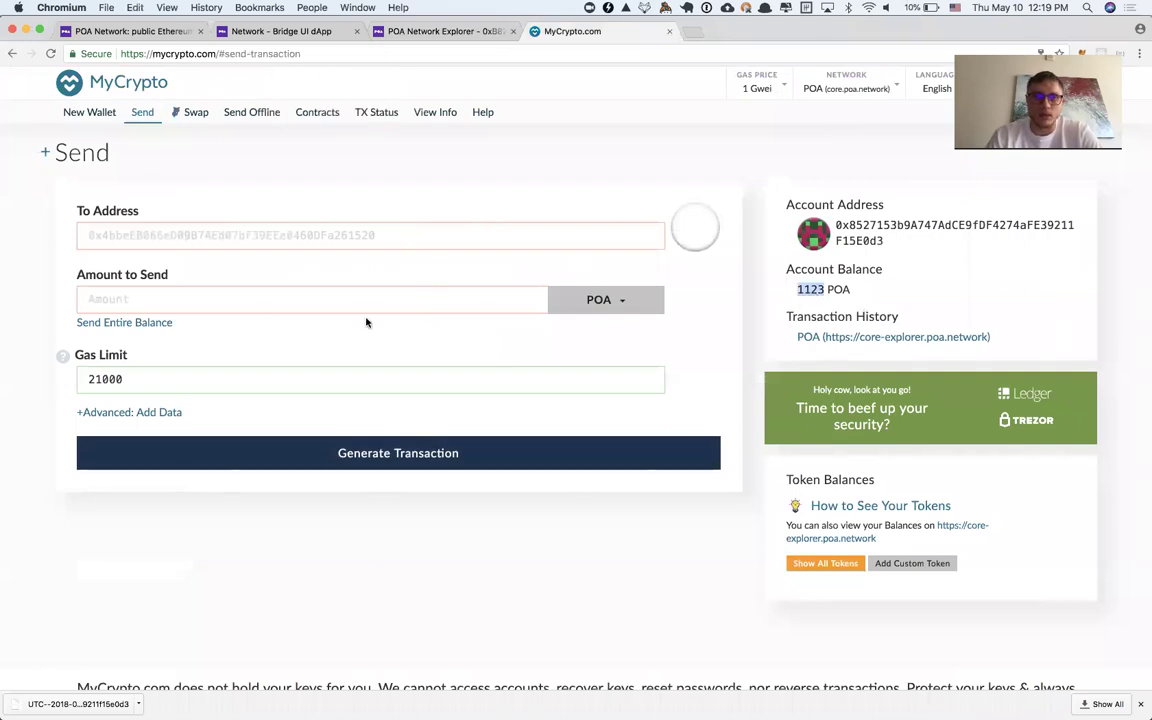
pyautogui.click(288, 298)
pyautogui.press('super+v')
# Paste the bridge contract address as the recipient, bringing the gas limit to 31399.
pyautogui.click(310, 233)
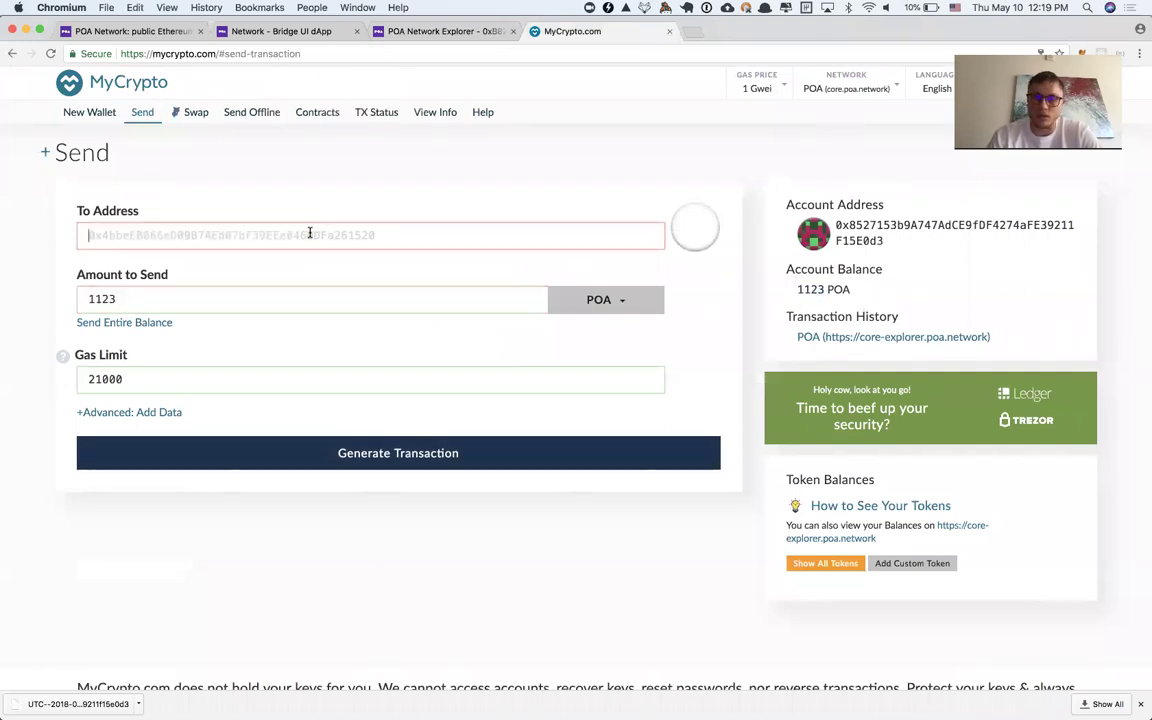
pyautogui.hotkey('ctrl', 'shift', 'Tab')
pyautogui.hotkey('ctrl', 'Tab')
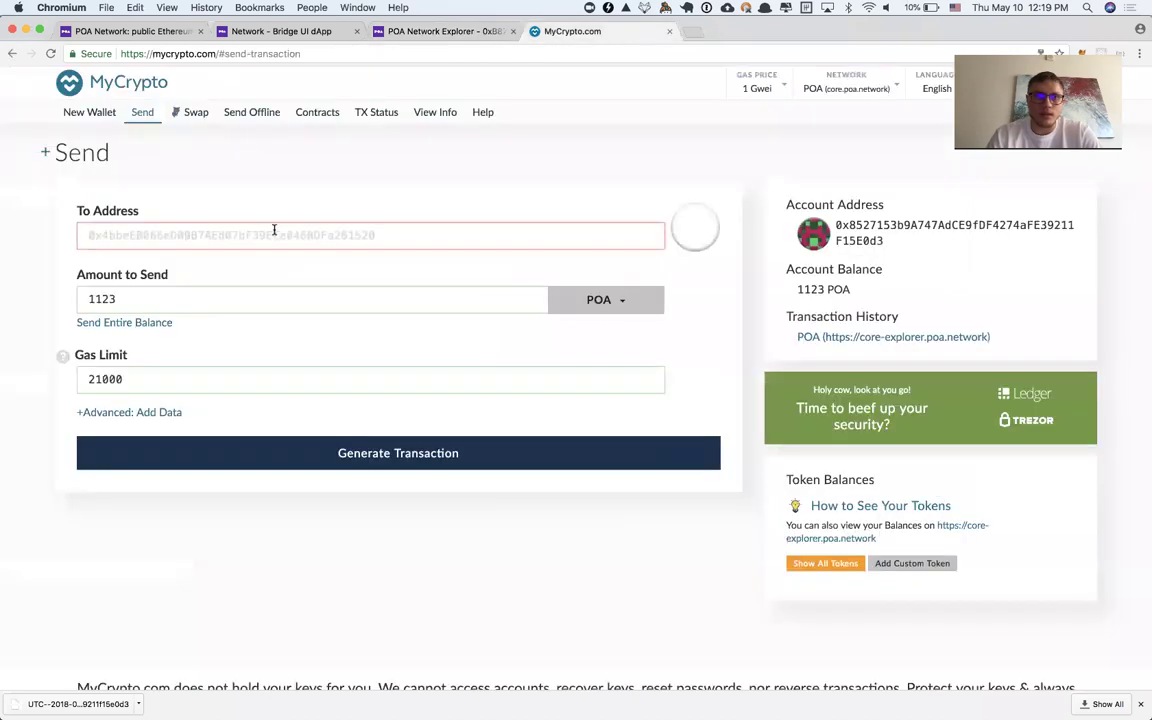
pyautogui.hotkey('ctrl', 'shift', 'Tab')
pyautogui.hotkey('ctrl', 'shift', 'Tab')
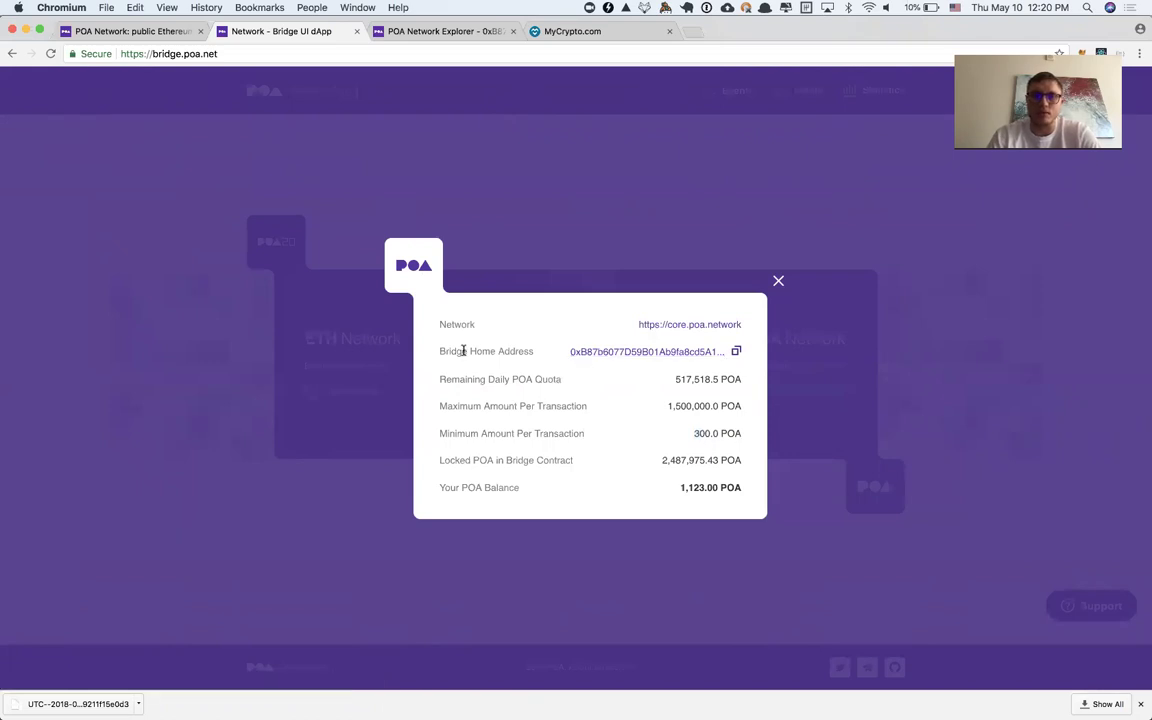
pyautogui.hotkey('ctrl', 'Tab')
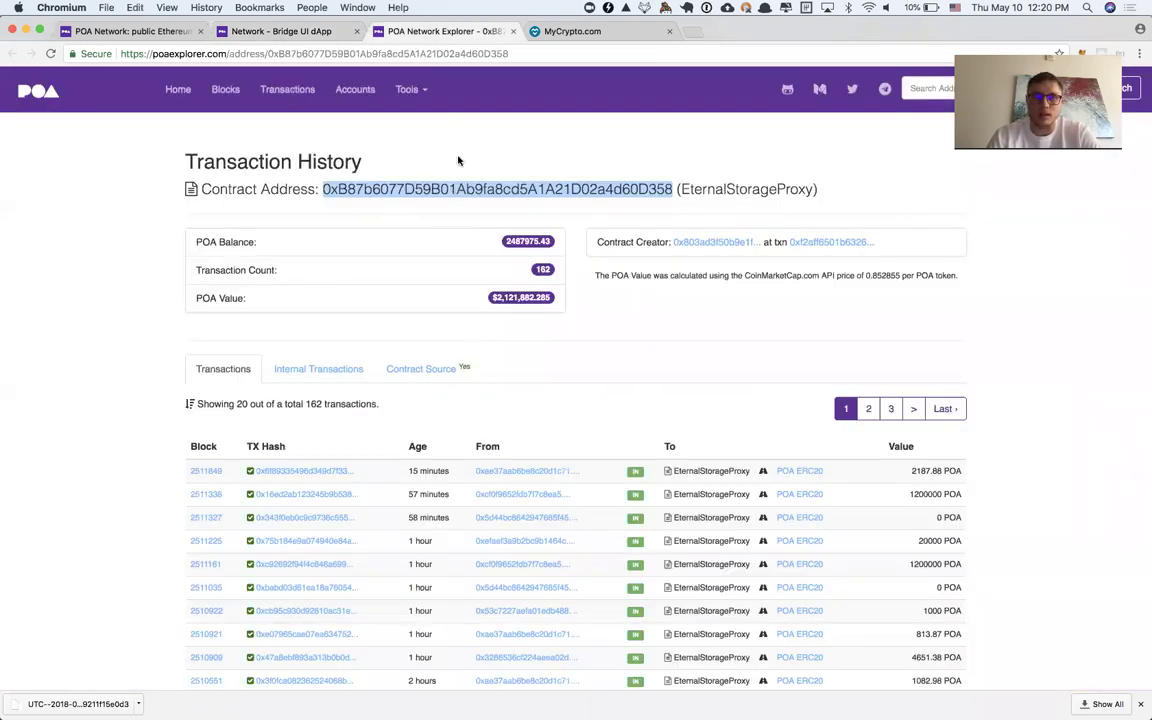
pyautogui.click(592, 31)
pyautogui.click(370, 229)
pyautogui.hotkey('ctrl', 'v')
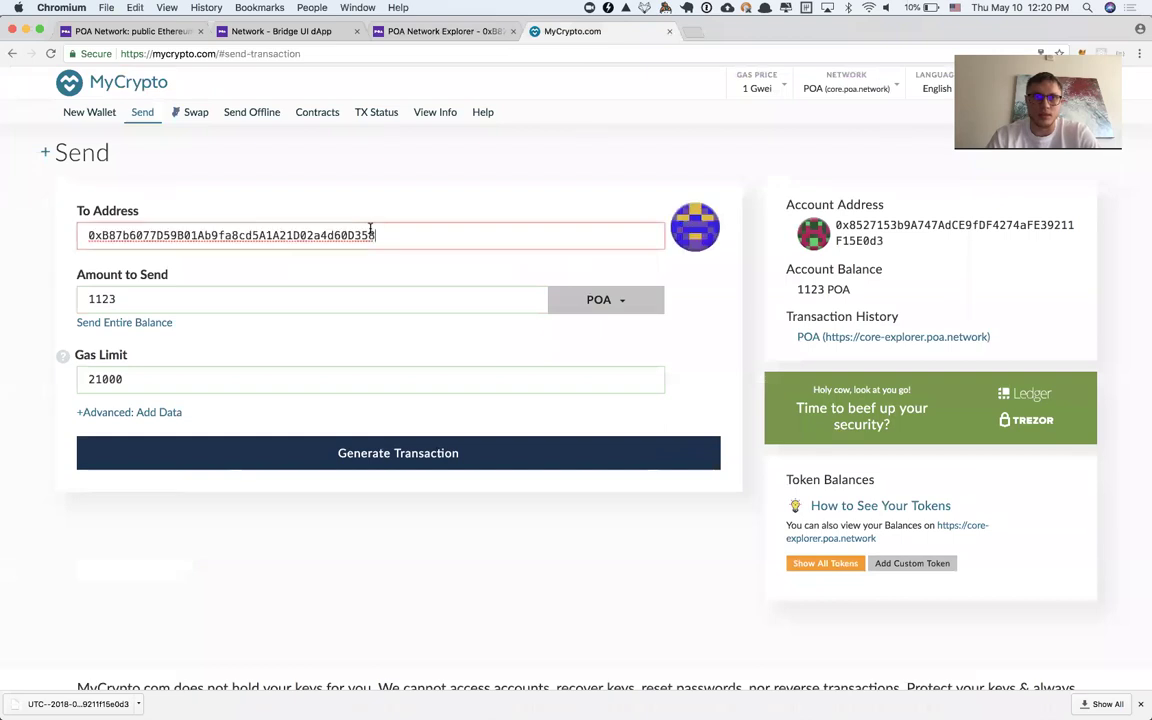
pyautogui.click(208, 375)
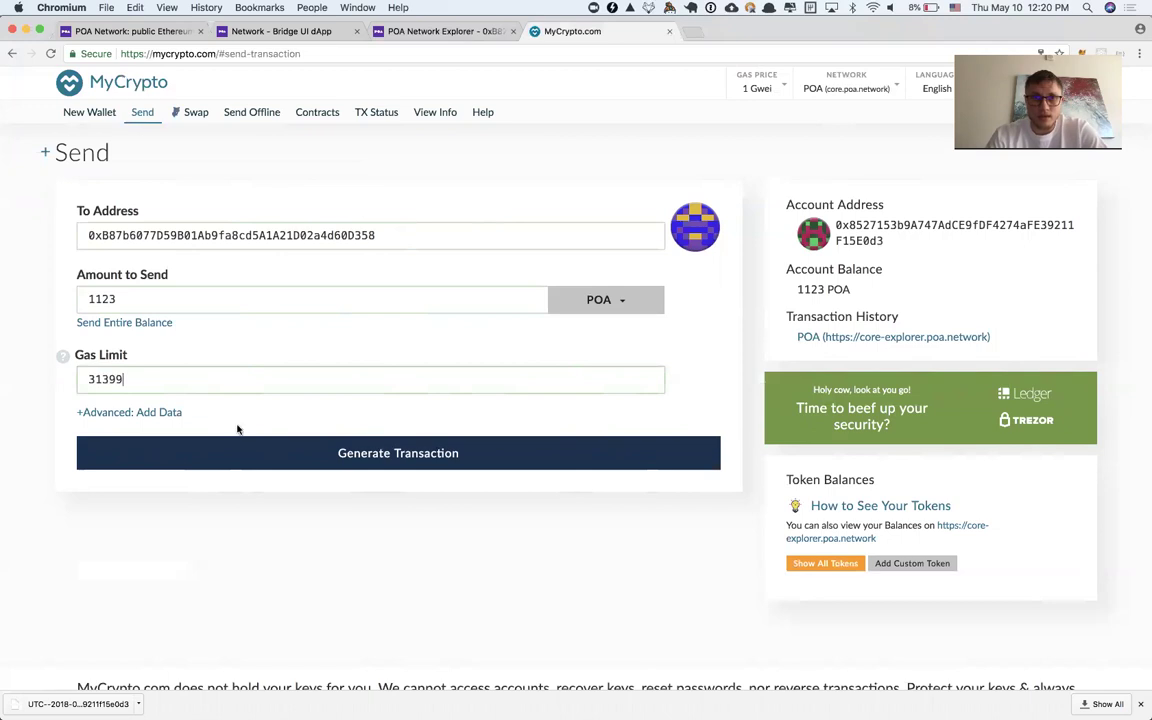
# Generate and confirm the 1123 POA transfer to the bridge, which fails with an execution error.
pyautogui.click(254, 459)
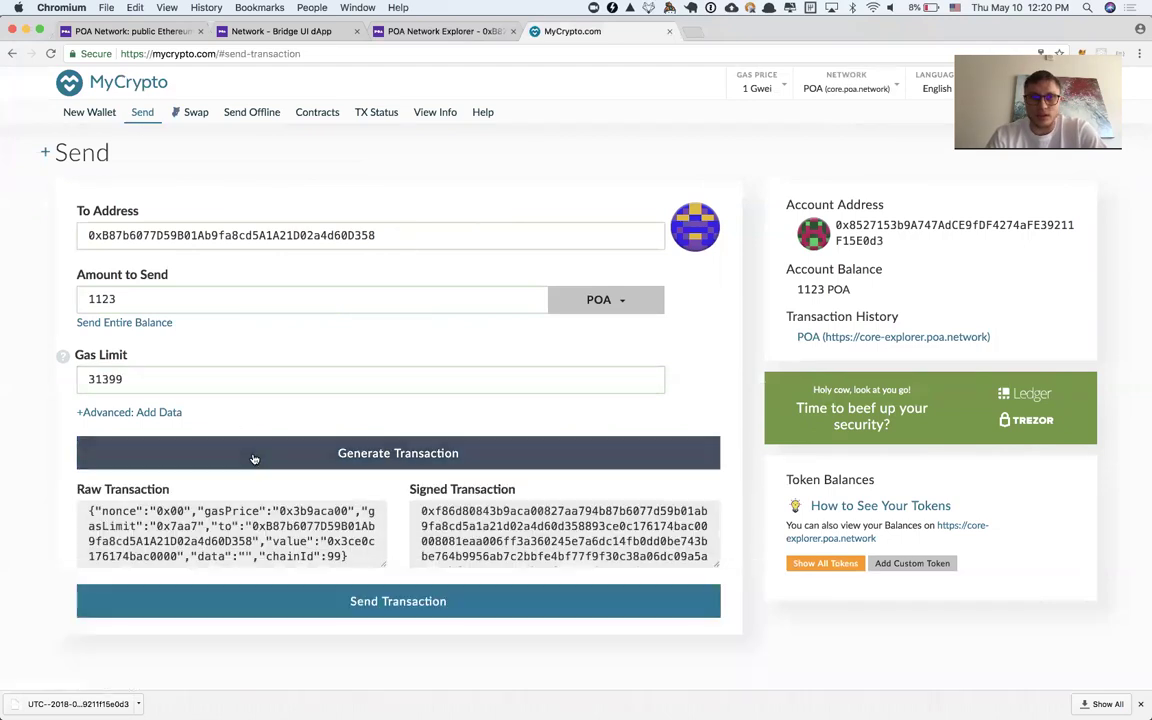
pyautogui.scroll(-1, 372, 560)
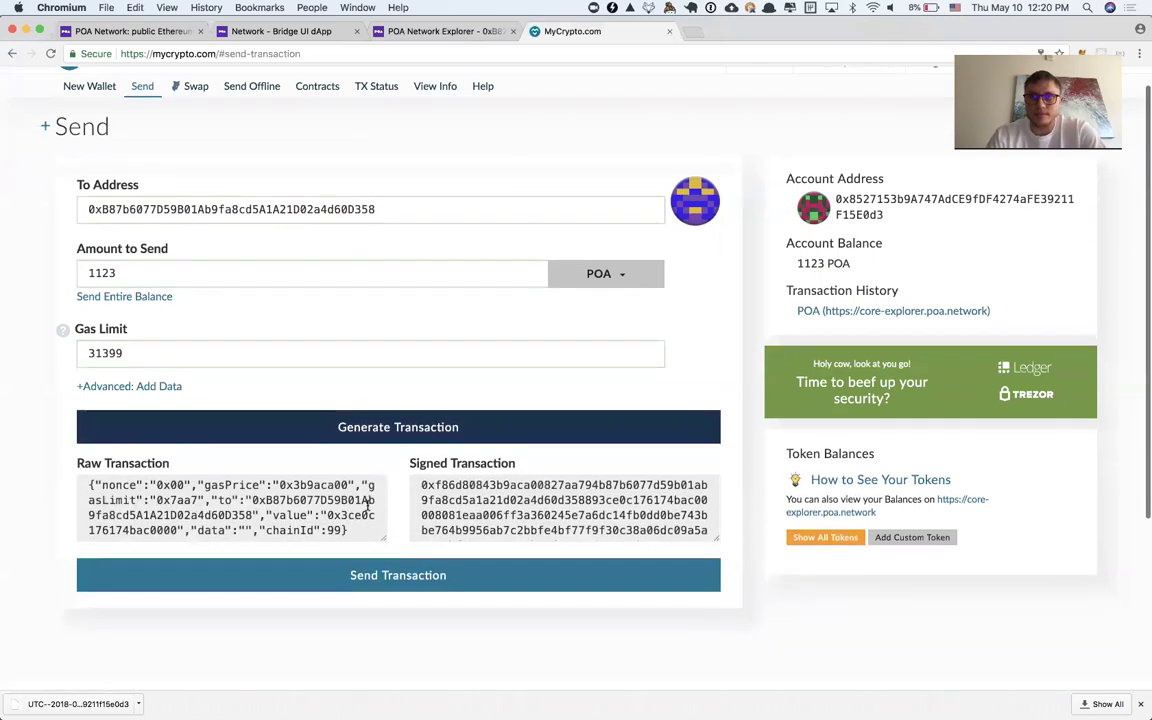
pyautogui.click(380, 576)
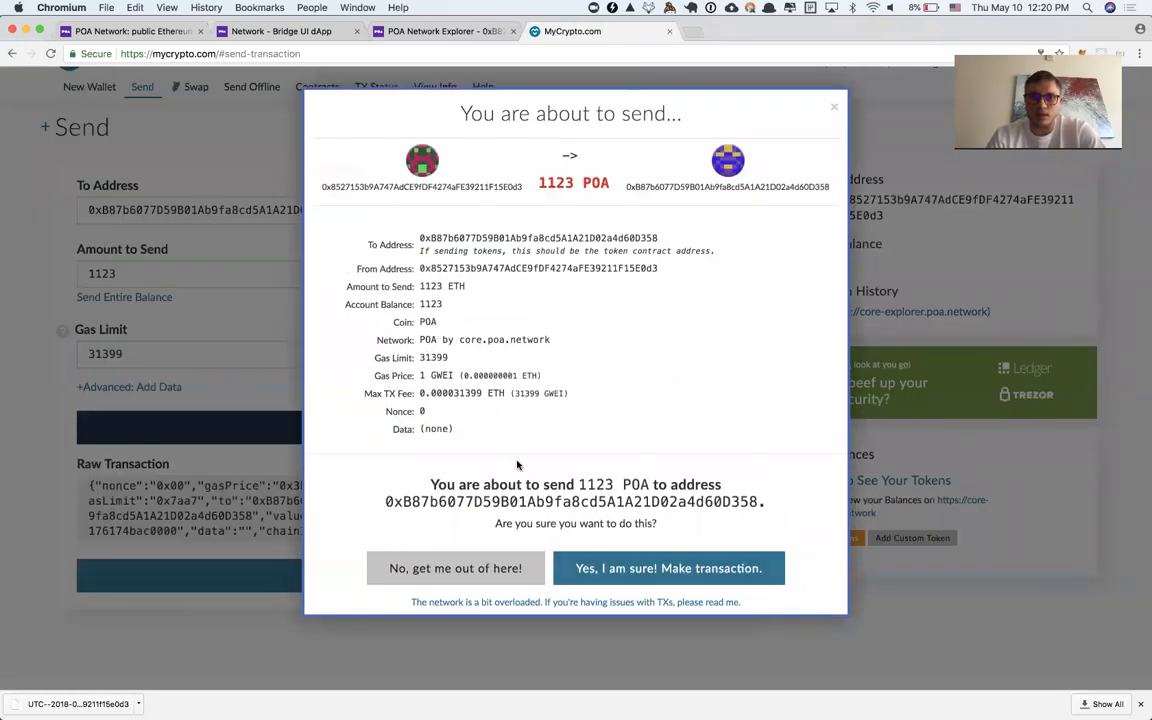
pyautogui.click(590, 568)
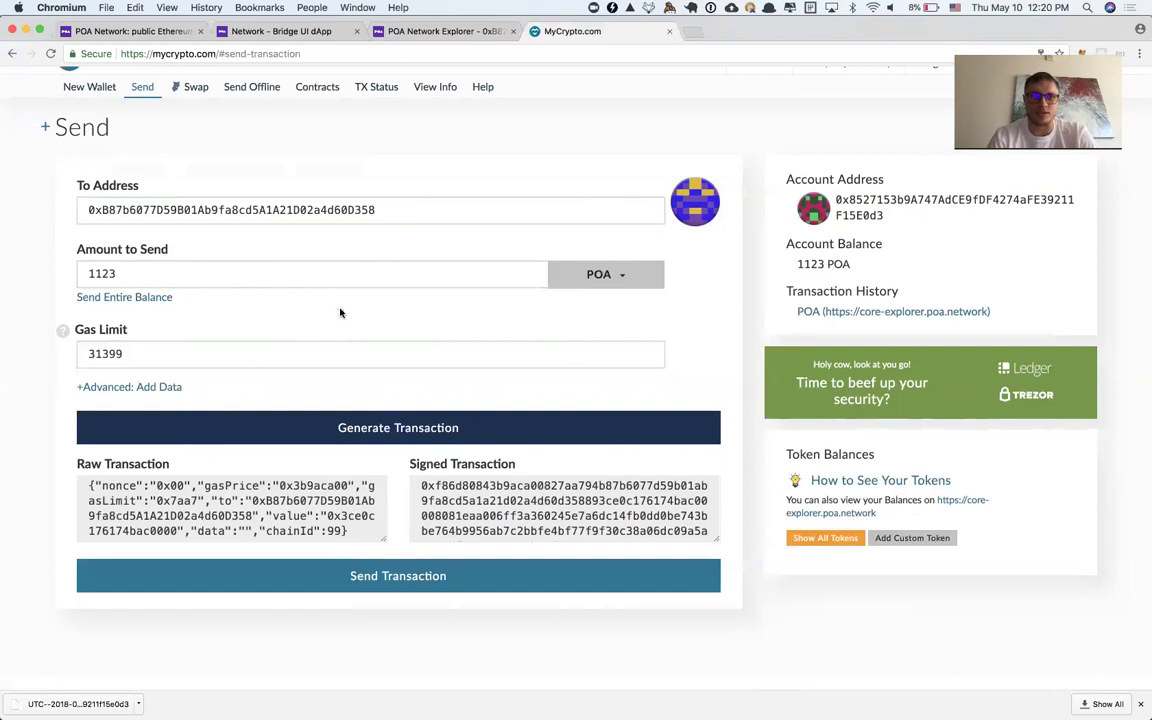
# Lower the amount to send to 1122 POA and dismiss the error banner.
pyautogui.click(334, 273)
pyautogui.press('BackSpace')
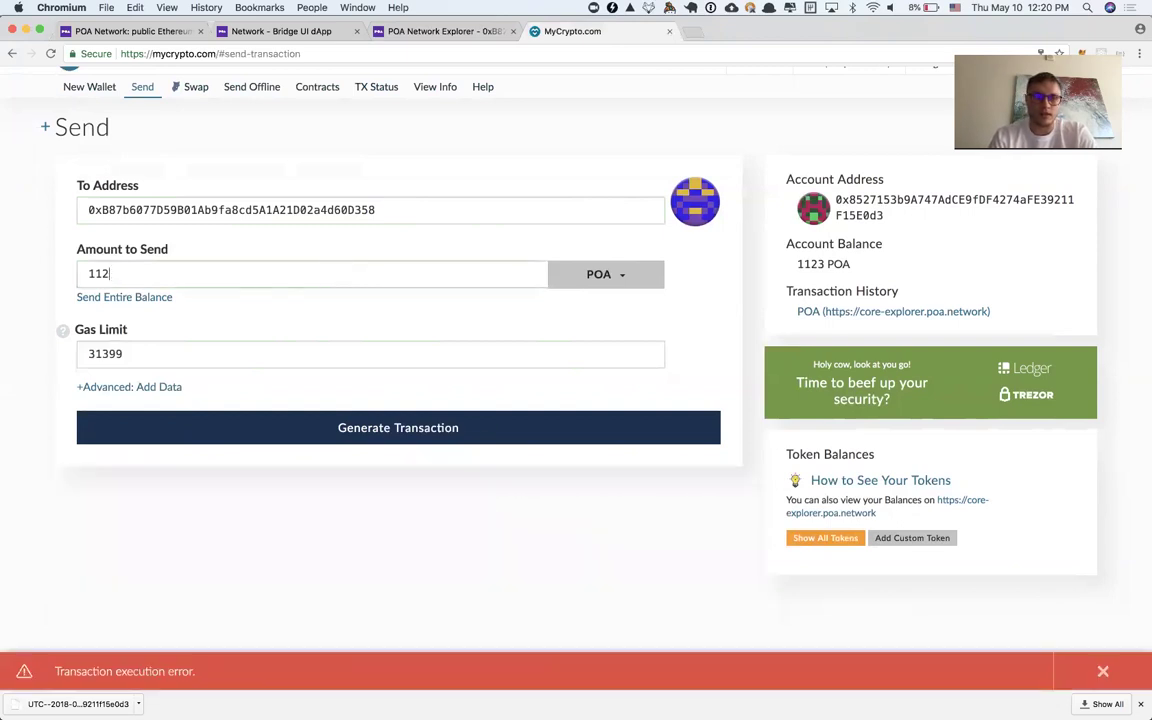
pyautogui.write('2')
pyautogui.click(1092, 686)
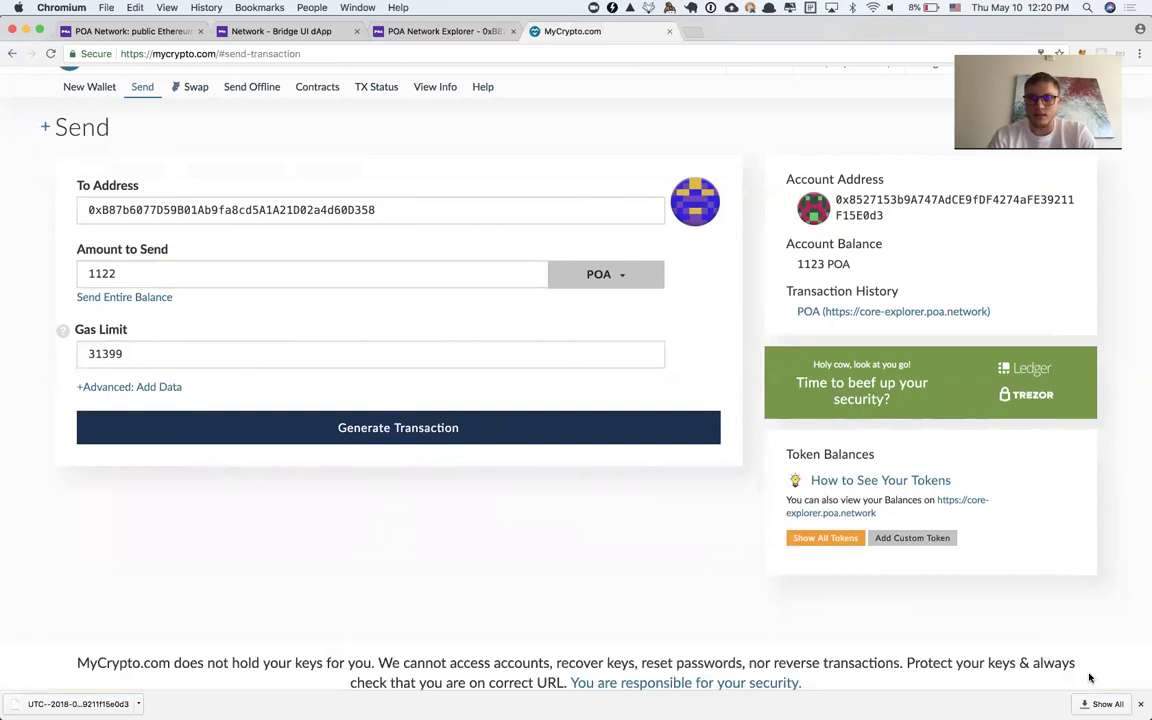
# Generate, send and confirm the 1122 POA transaction, then open its status in a new tab.
pyautogui.click(386, 431)
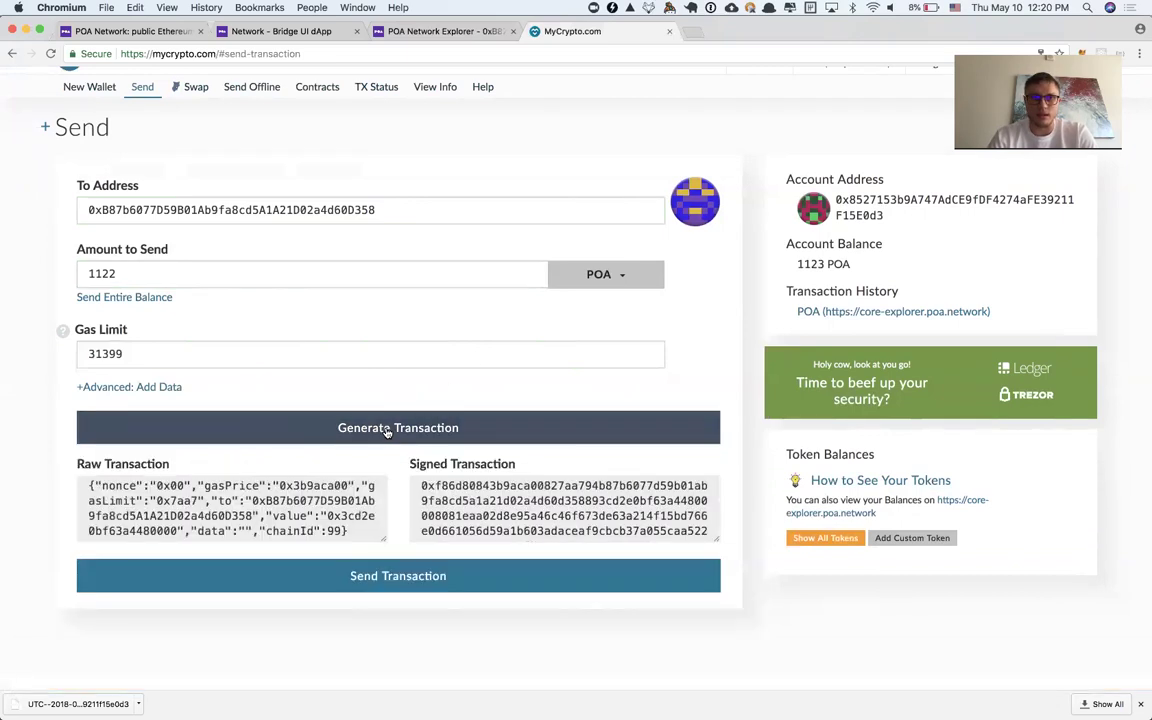
pyautogui.click(399, 577)
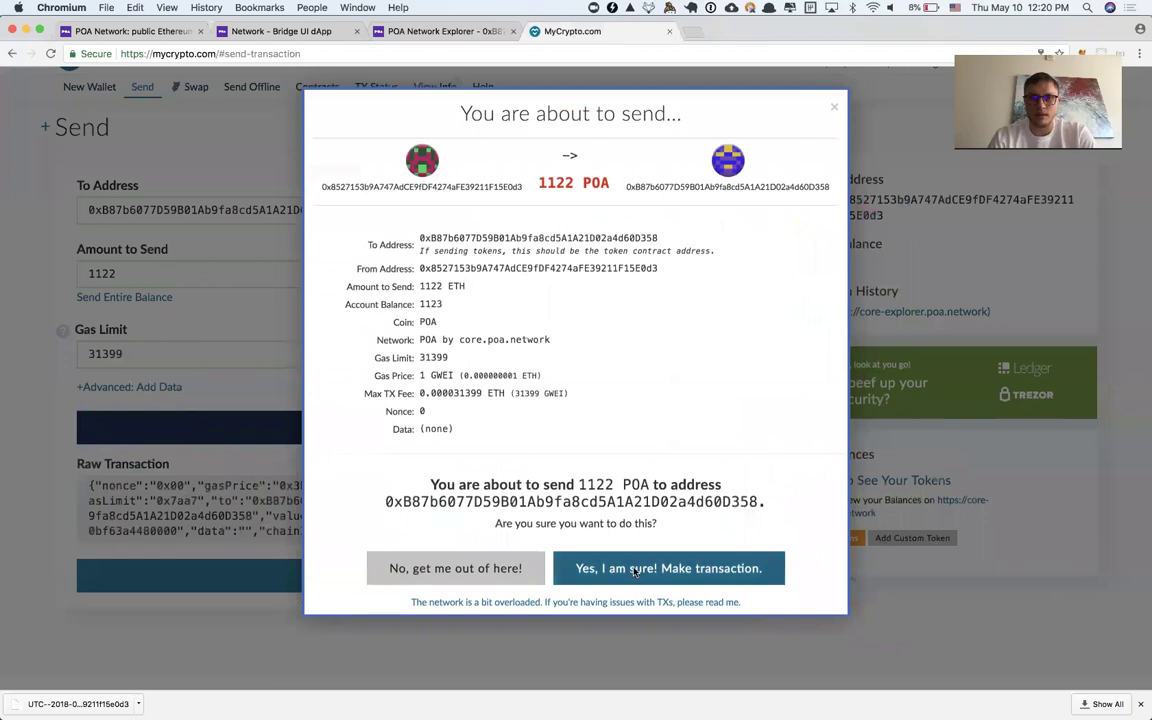
pyautogui.click(640, 567)
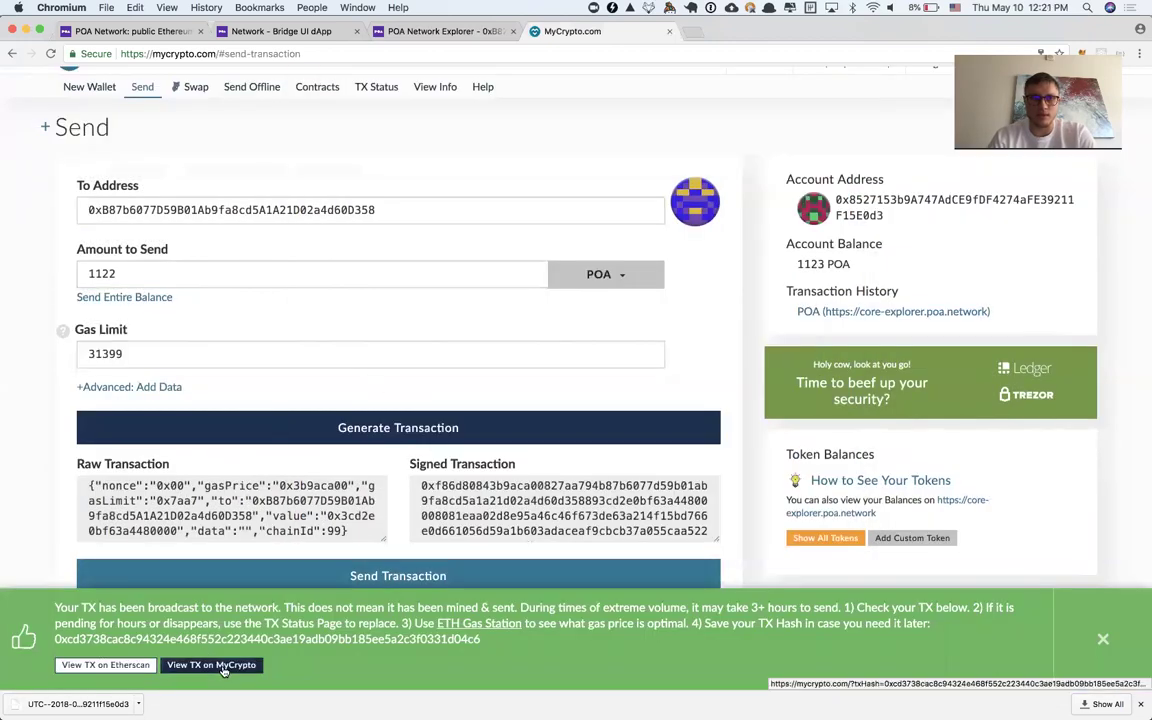
pyautogui.click(222, 668)
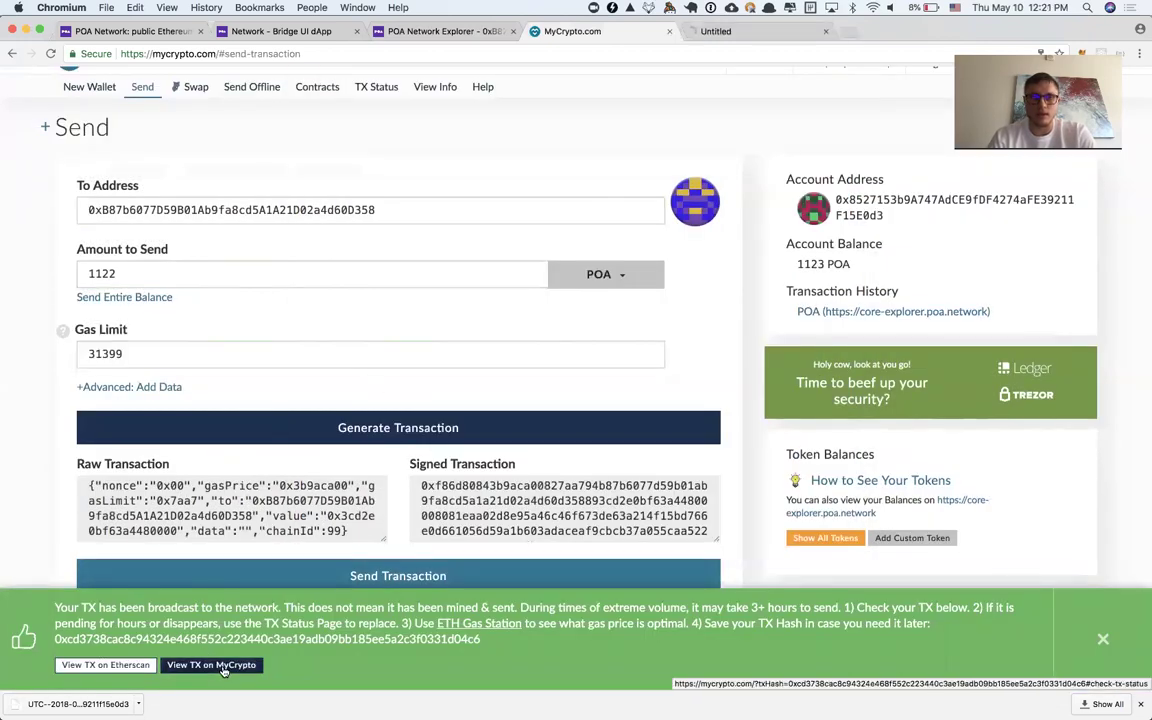
# Verify the 1122 POA transfer shows as mined, then reload the explorer's bridge contract history.
pyautogui.click(738, 33)
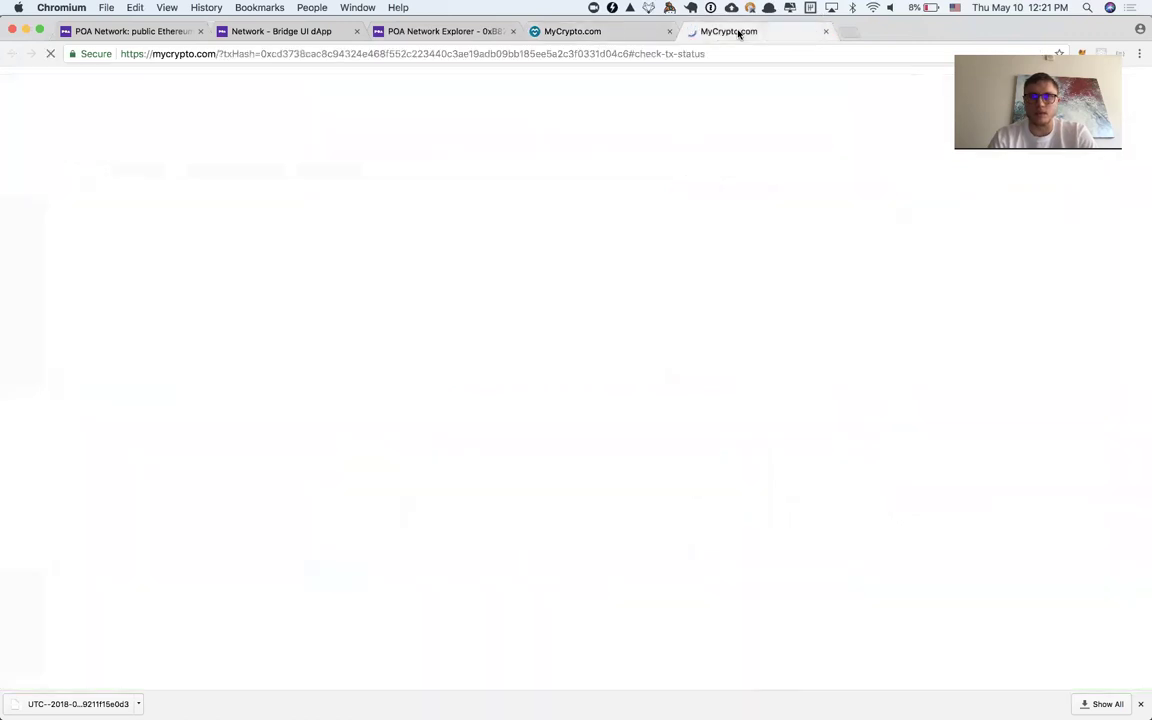
pyautogui.click(963, 249)
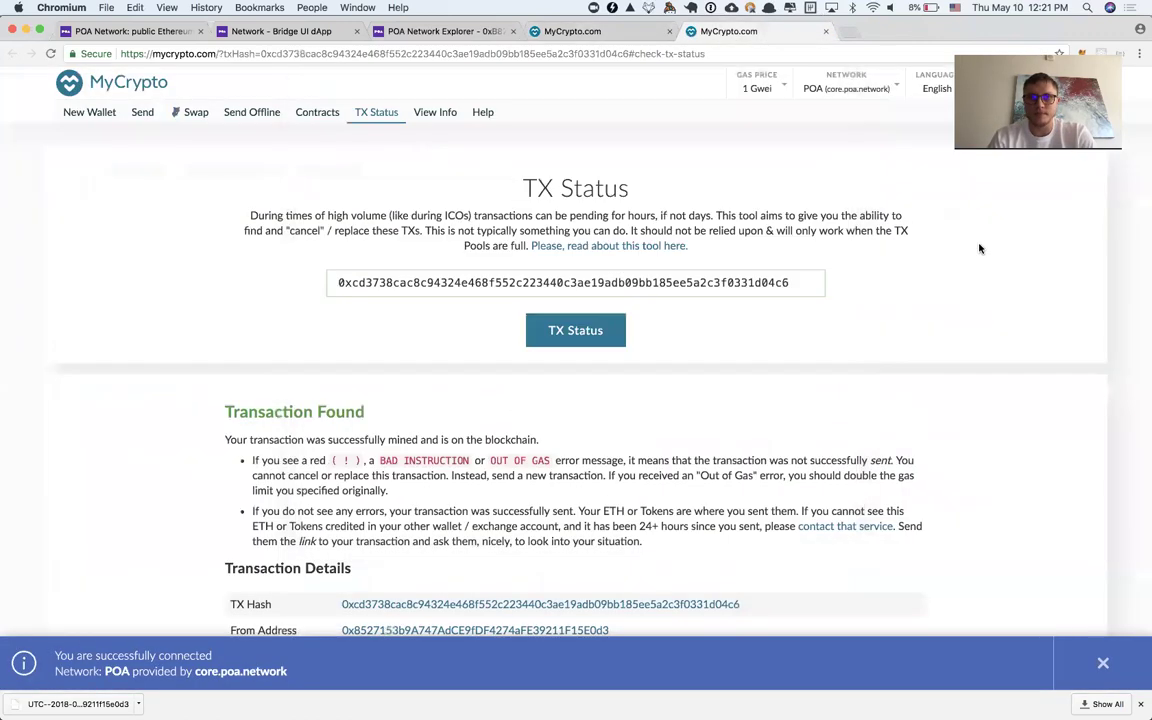
pyautogui.scroll(-2, 596, 404)
pyautogui.scroll(-3, 600, 270)
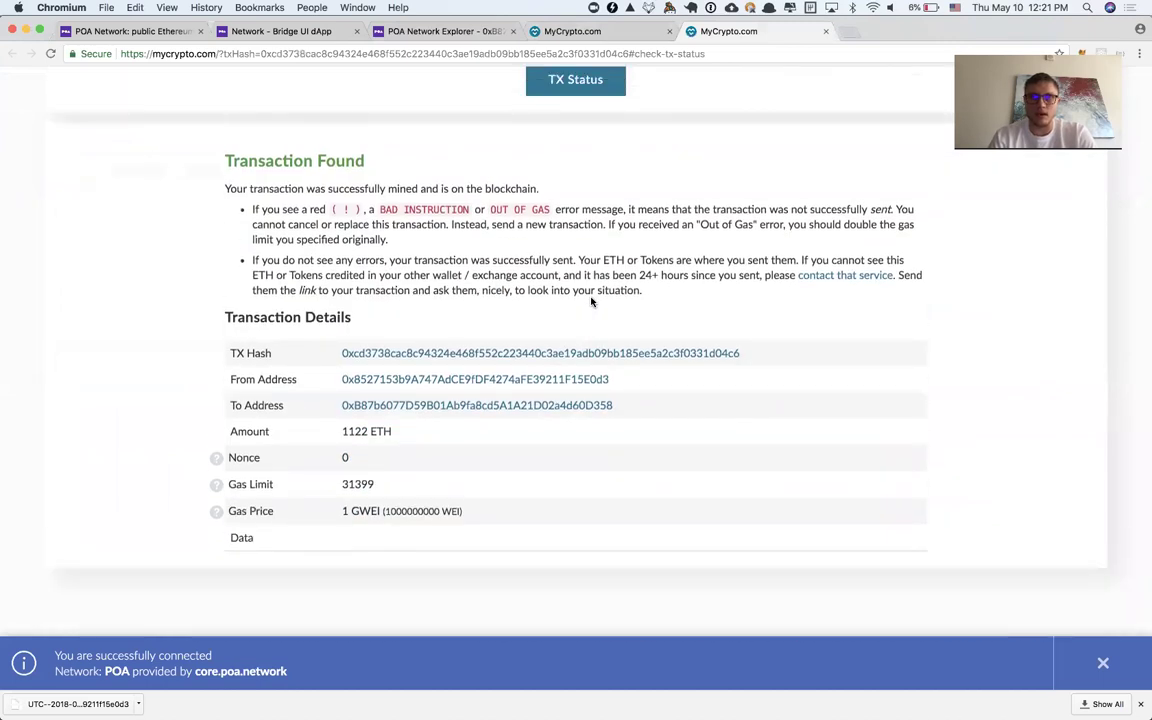
pyautogui.press('super+3')
pyautogui.press('super+r')
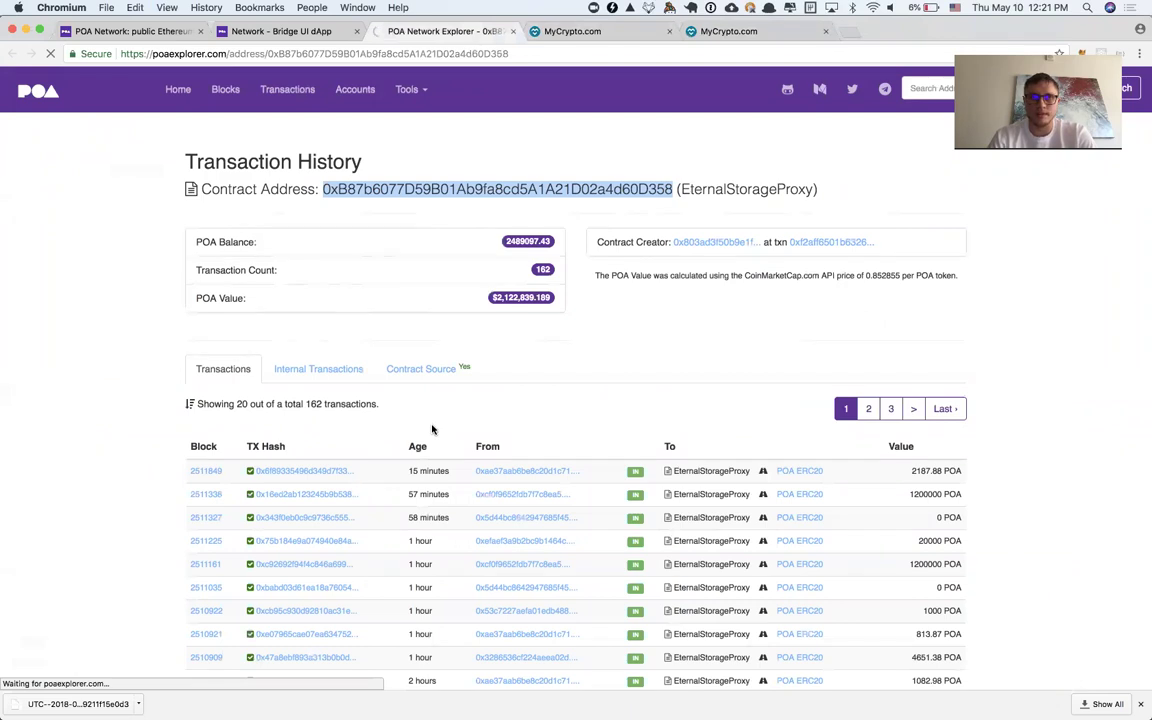
# Open and refresh the POA ERC20 token page on Etherscan from the new 1122 POA transfer row.
pyautogui.scroll(-2, 432, 429)
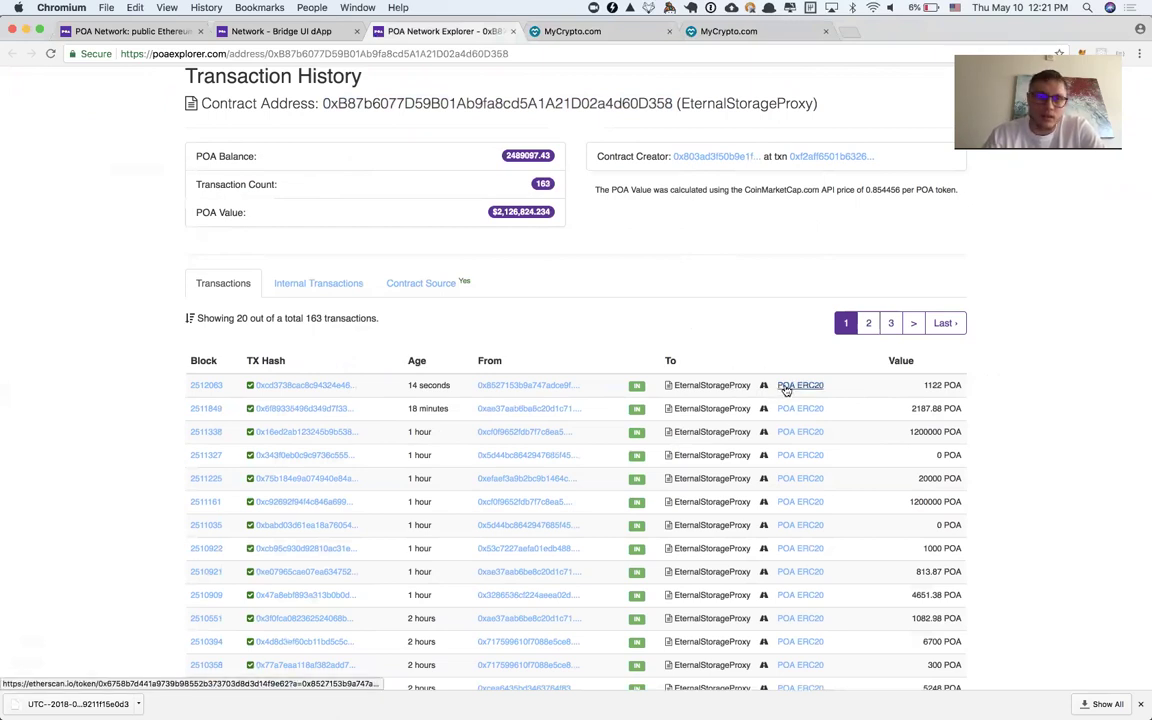
pyautogui.click(817, 388)
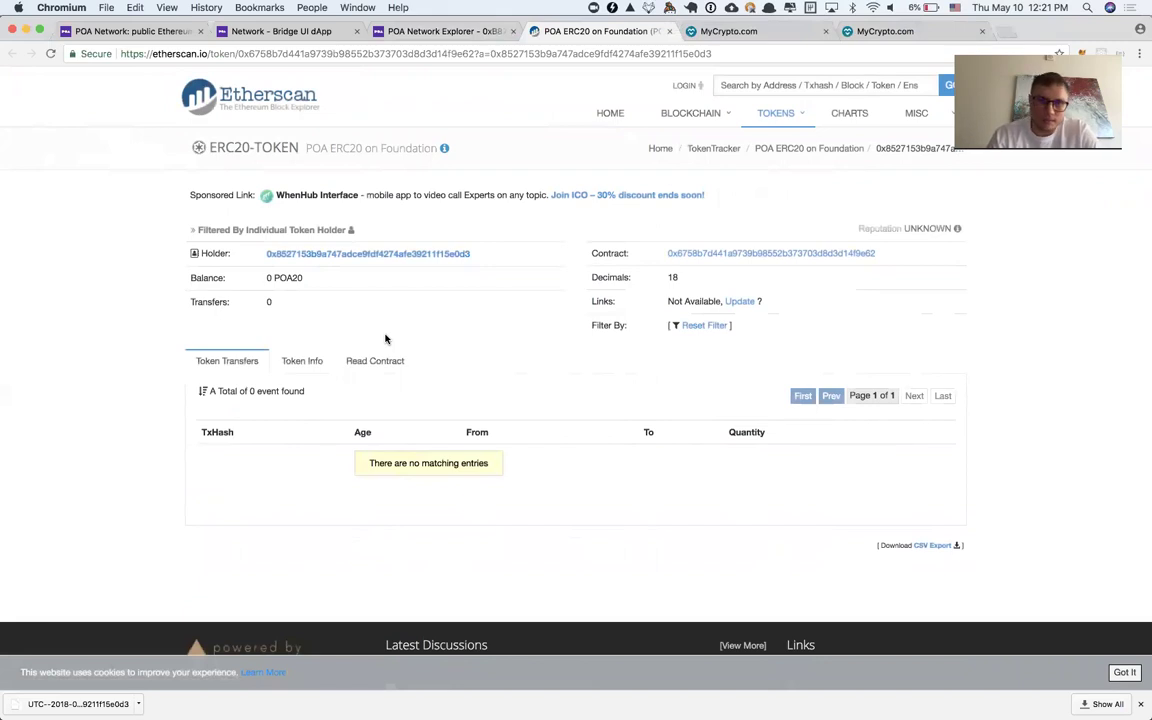
pyautogui.press('cmd+r')
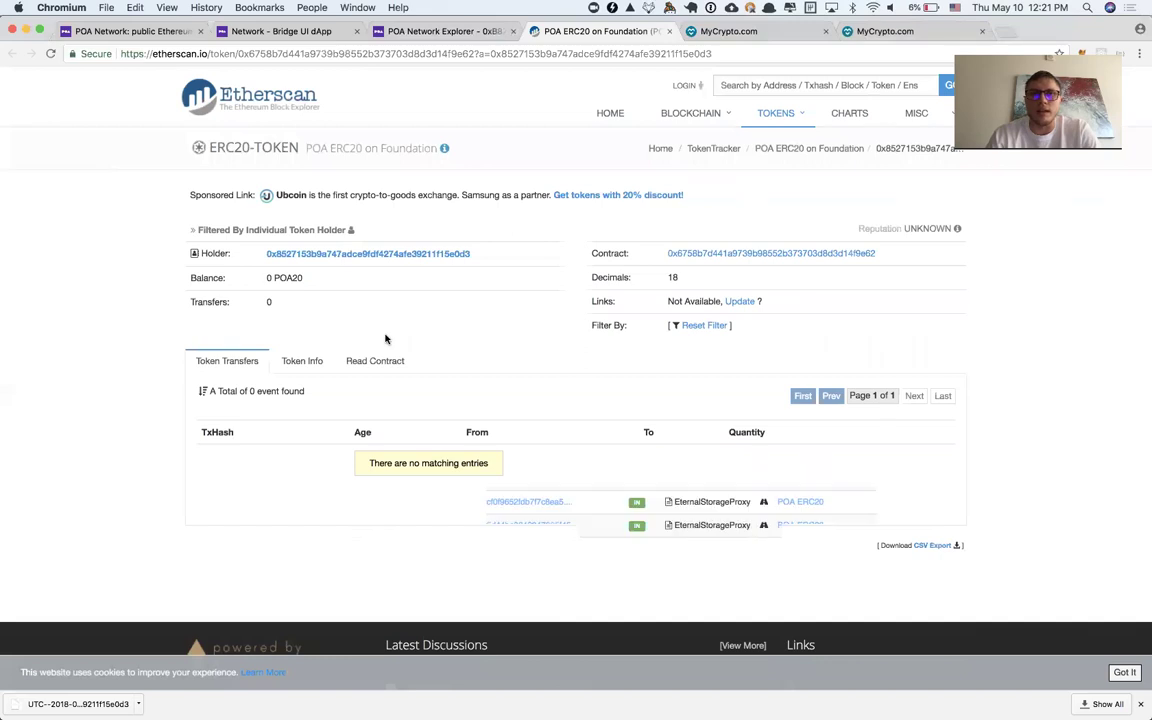
# Show the bridge's Ethereum-side POA20 details, still reading 0.00 POA20.
pyautogui.hotkey('ctrl', 'shift', 'Tab')
pyautogui.hotkey('ctrl', 'shift', 'Tab')
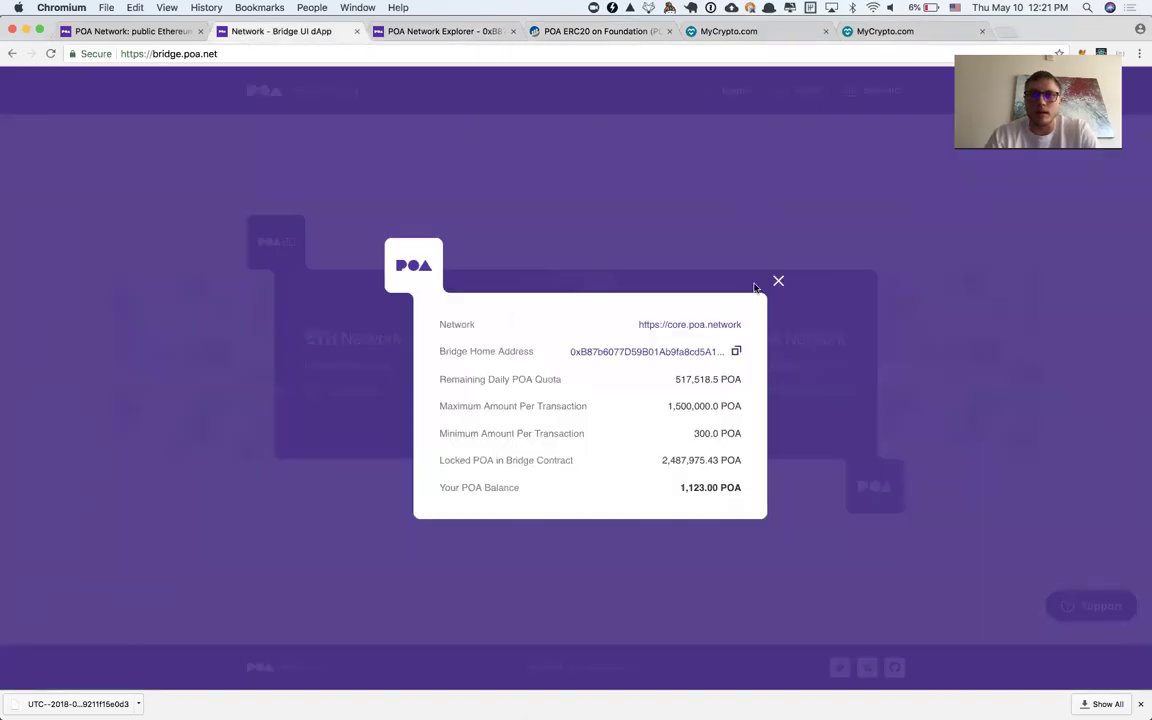
pyautogui.click(778, 280)
pyautogui.click(353, 392)
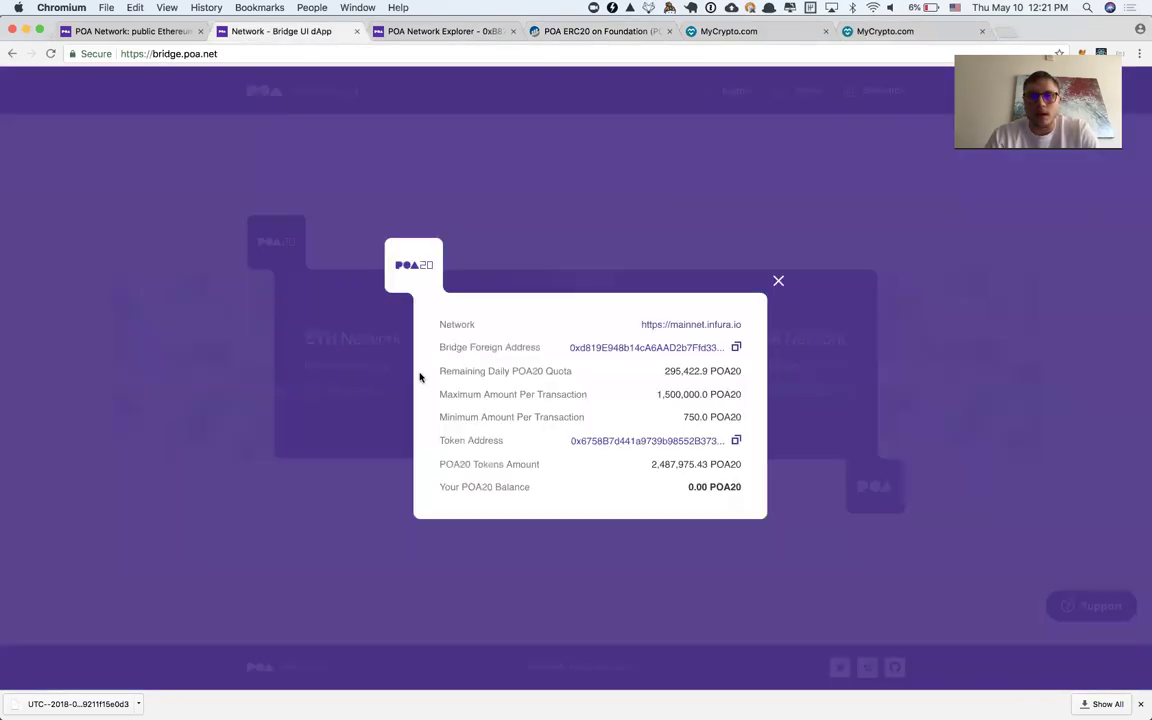
# Open the bridge's foreign contract on Etherscan and refresh until three transactions confirm in block 5590171.
pyautogui.click(622, 350)
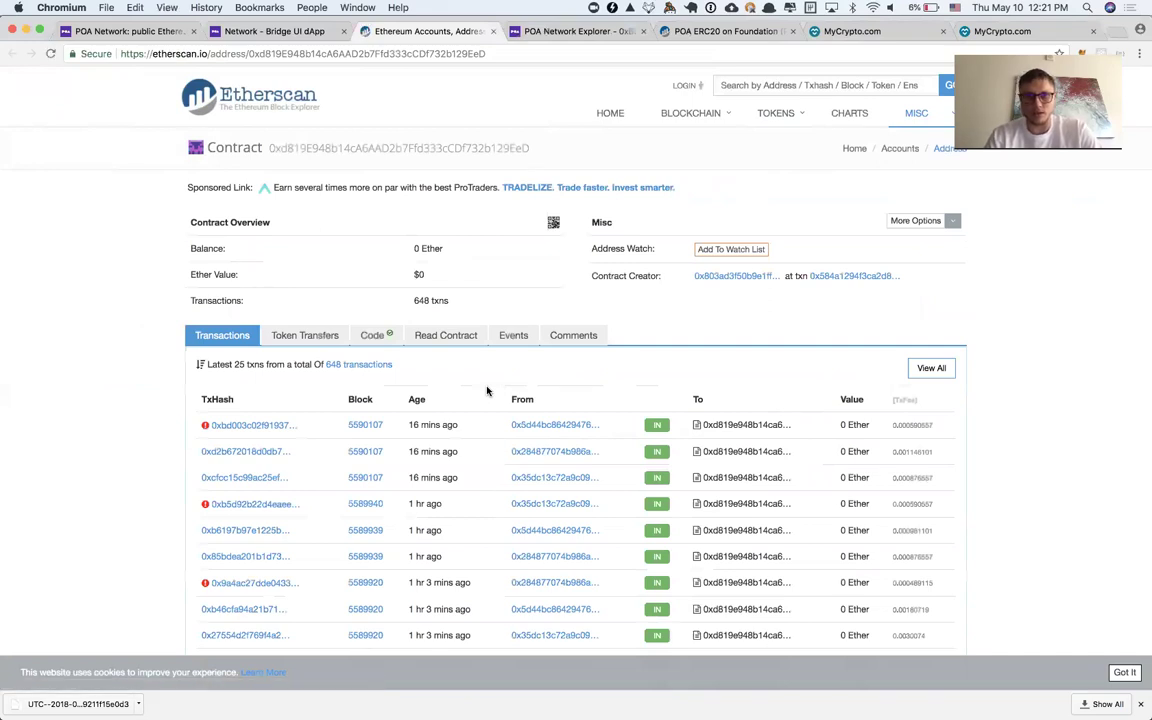
pyautogui.press('super+r')
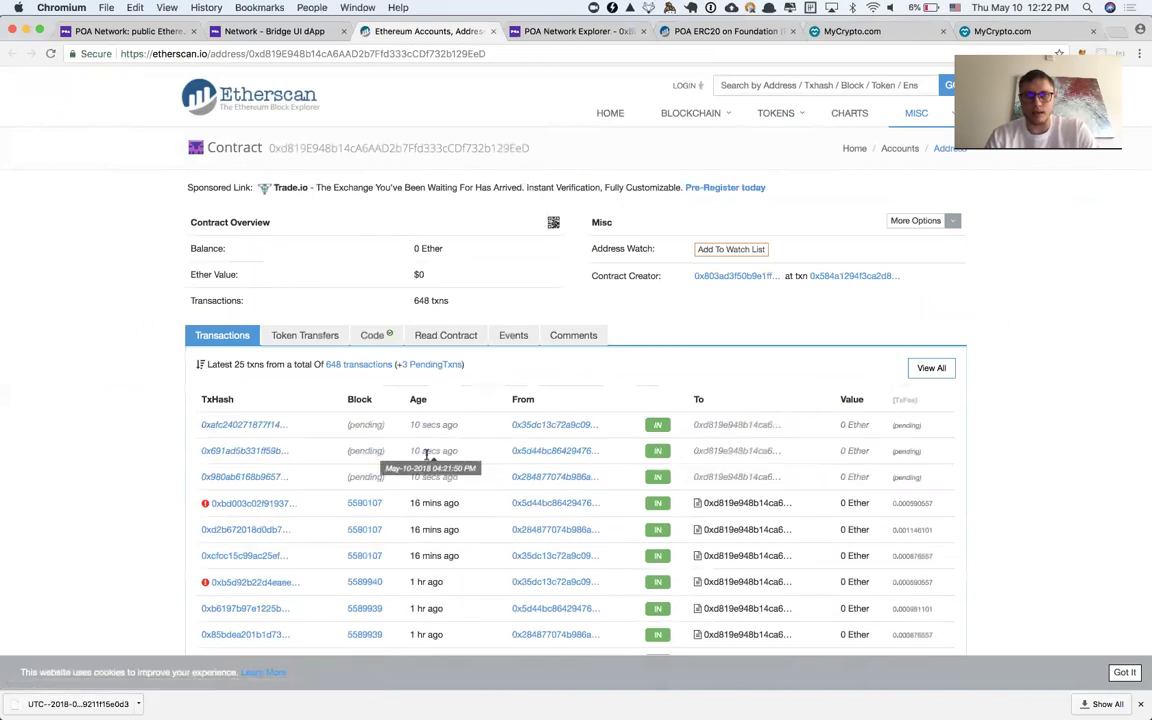
pyautogui.scroll(-2, 440, 374)
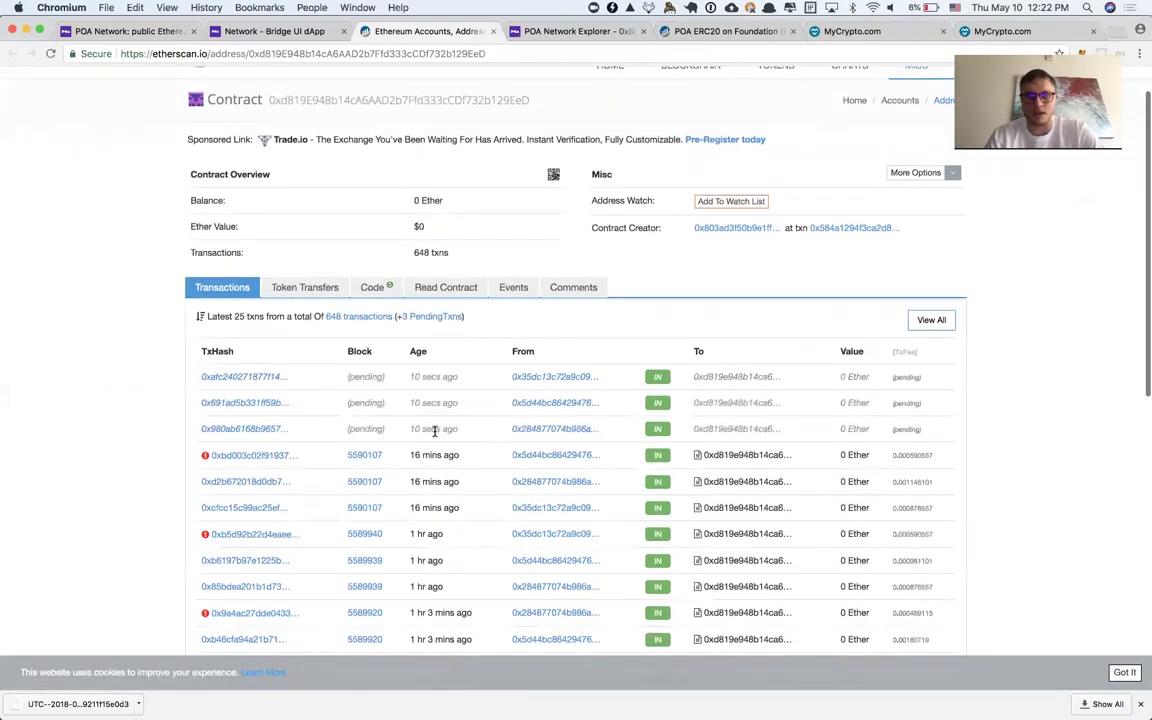
pyautogui.scroll(-1, 424, 420)
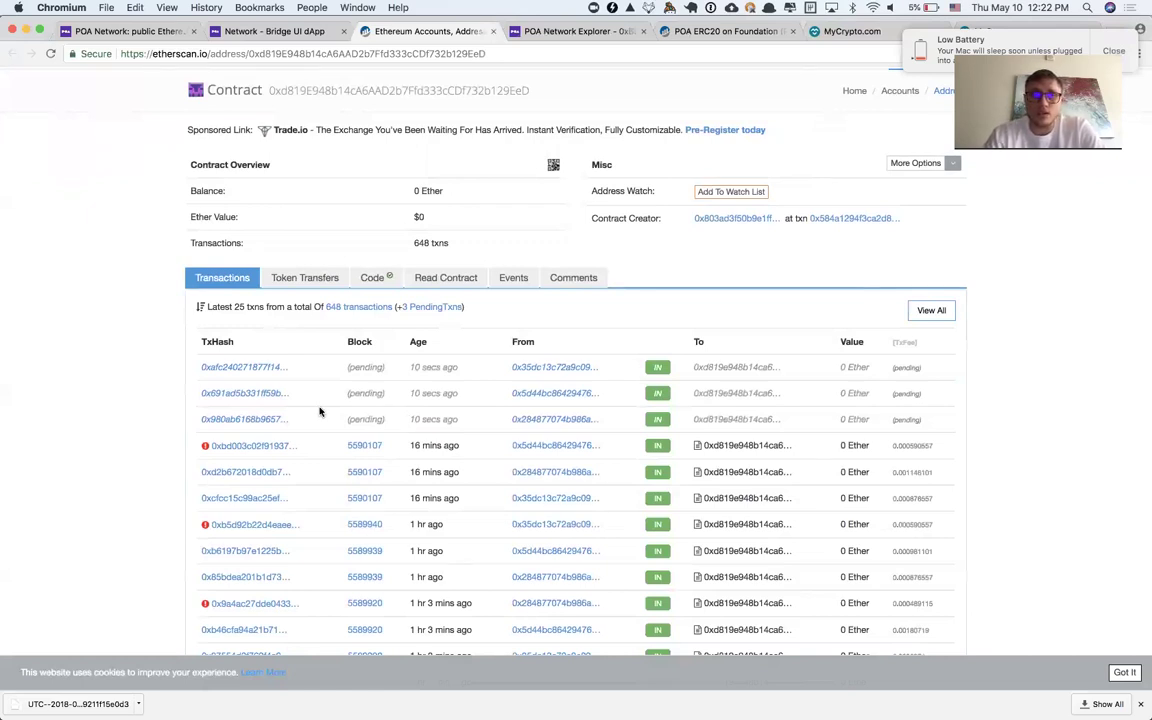
pyautogui.press('super+r')
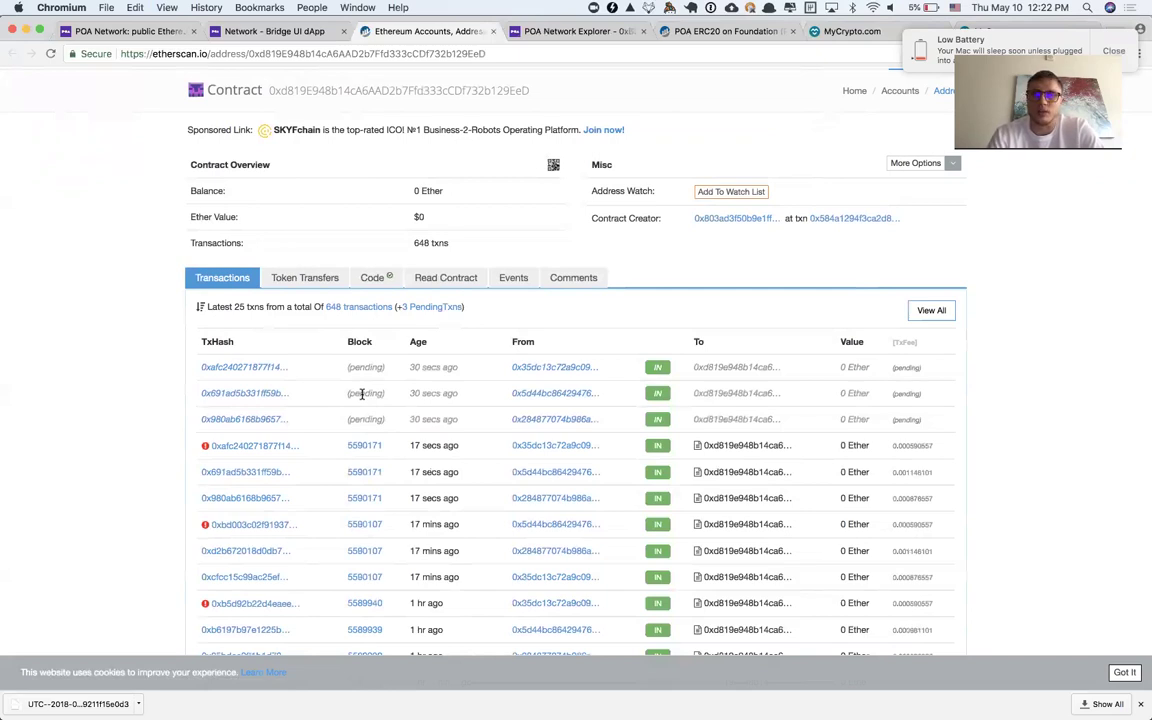
pyautogui.press('super+r')
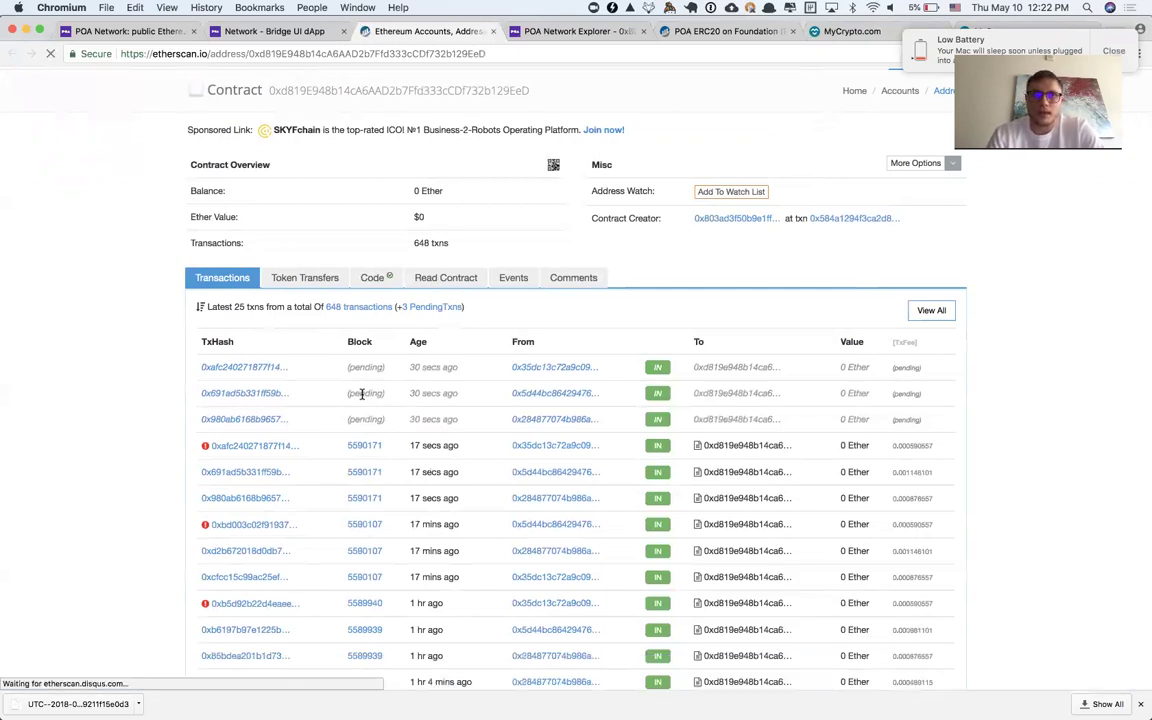
# Inspect the 0x980ab6168b9657… deposit, then refresh the POA20 token page and highlight its 1,122 POA20 balance.
pyautogui.click(237, 421)
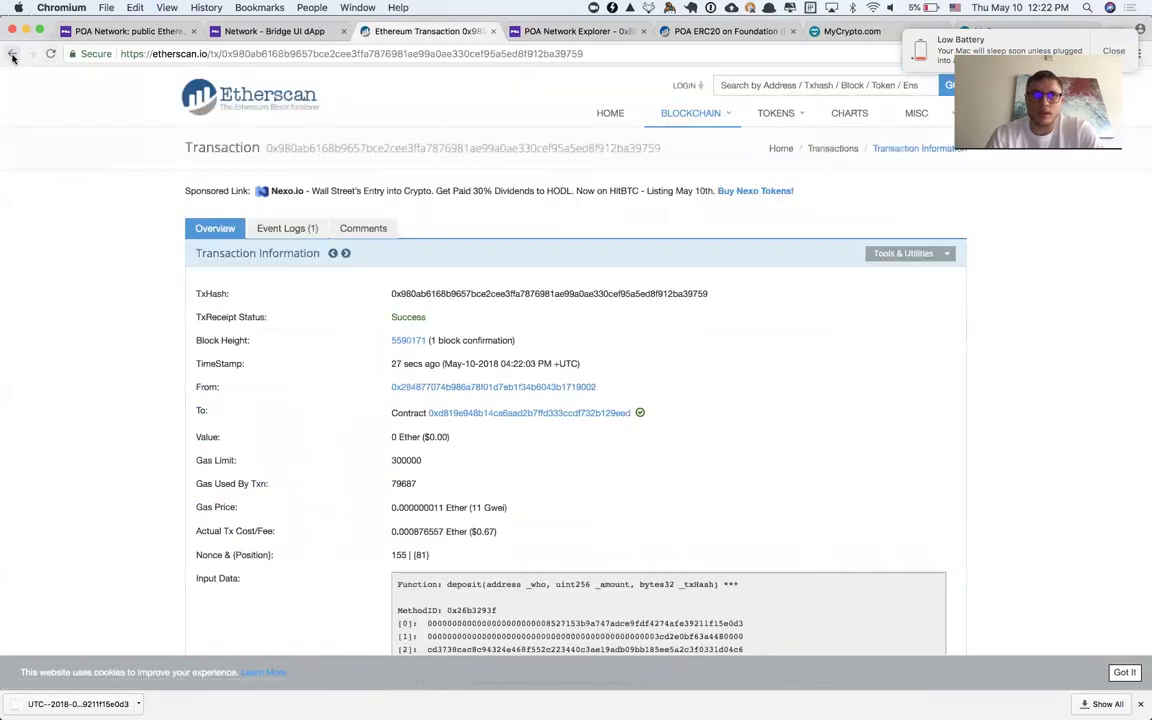
pyautogui.click(12, 57)
pyautogui.click(722, 31)
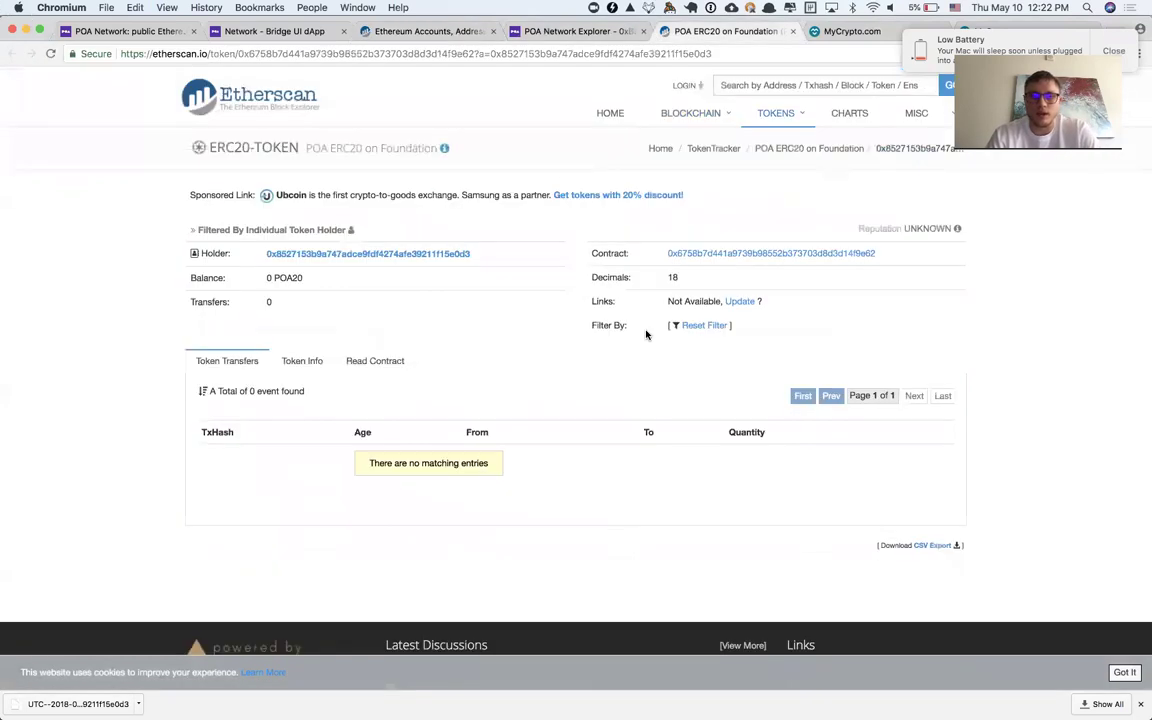
pyautogui.press('super+r')
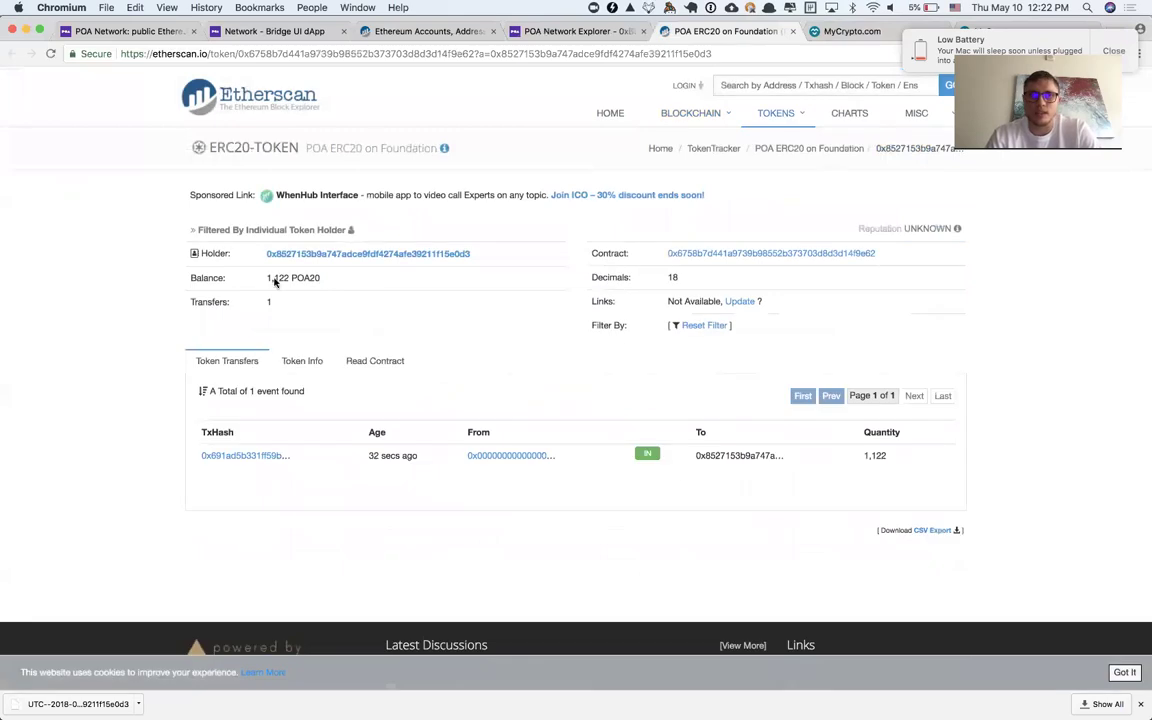
pyautogui.moveTo(267, 279); pyautogui.dragTo(308, 279)
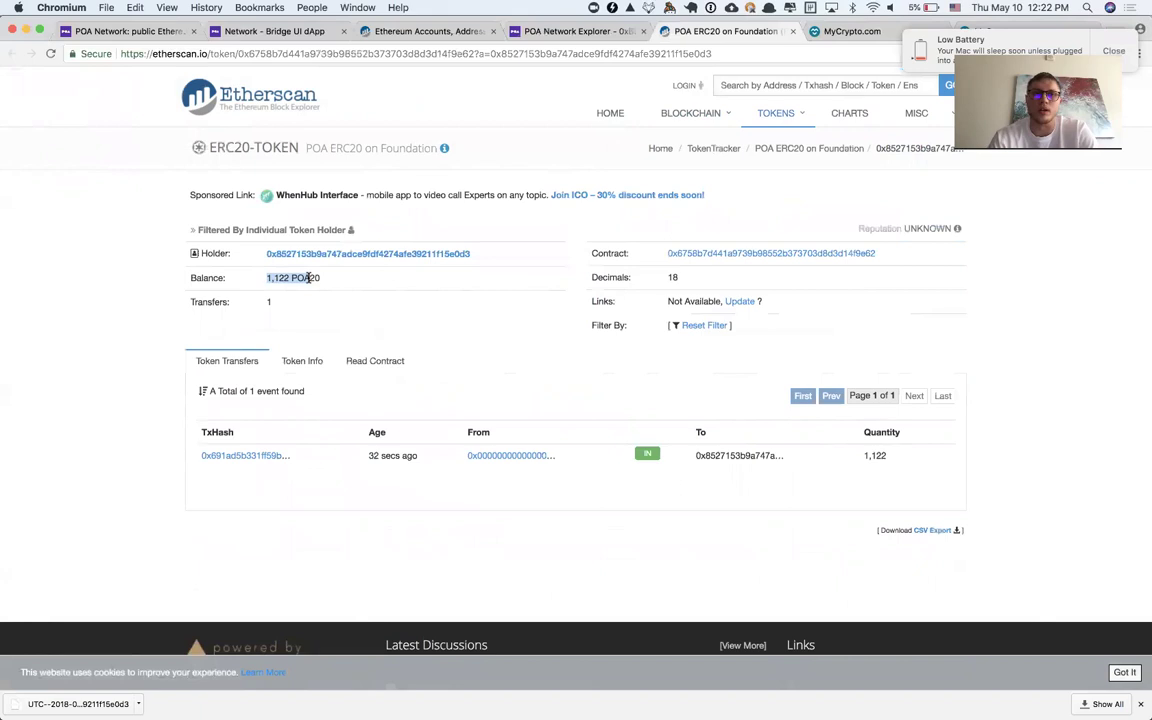
pyautogui.doubleClick(308, 279)
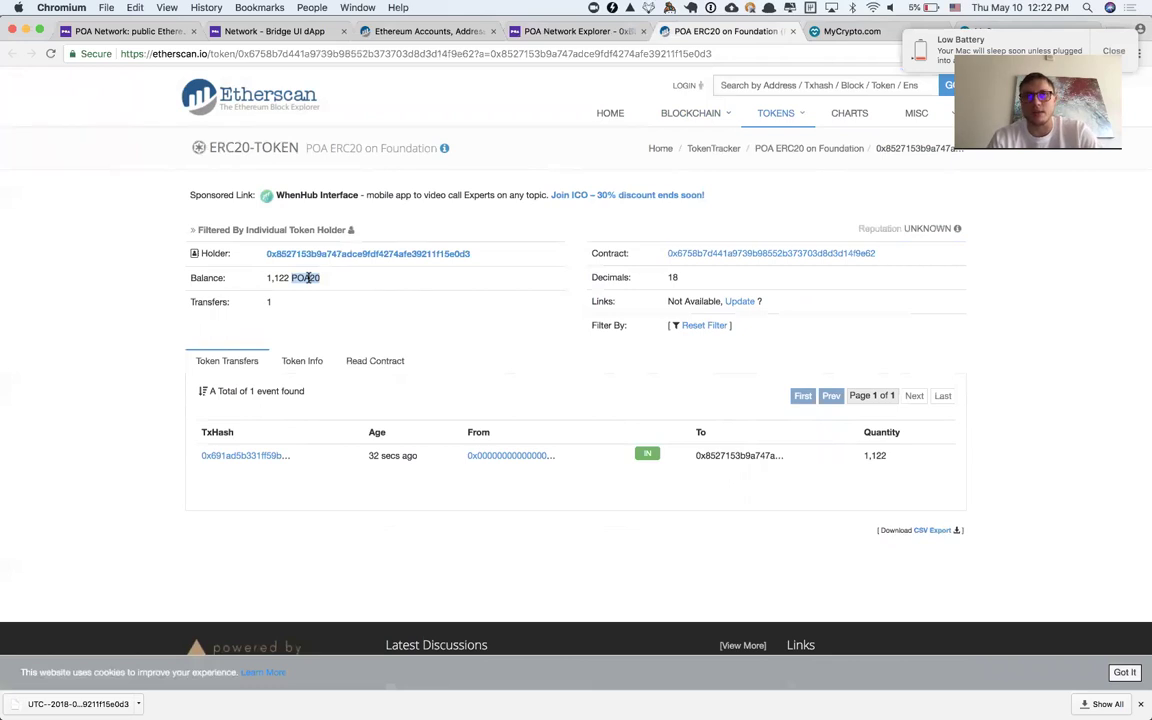
pyautogui.click(372, 304)
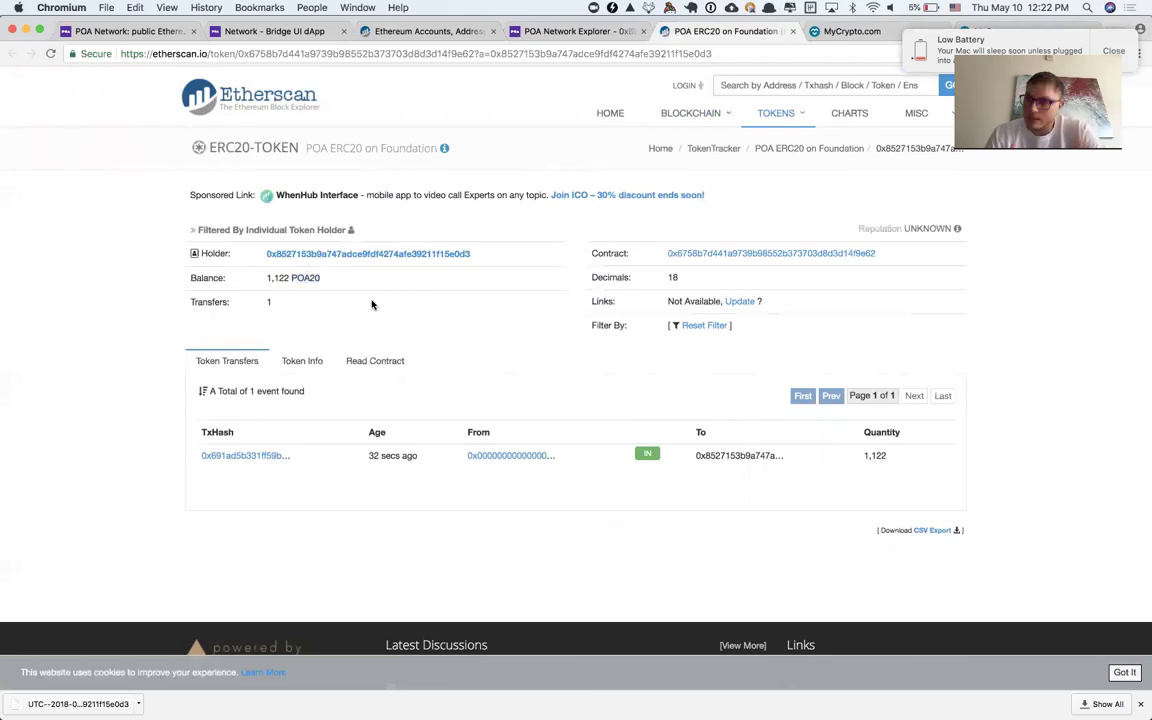